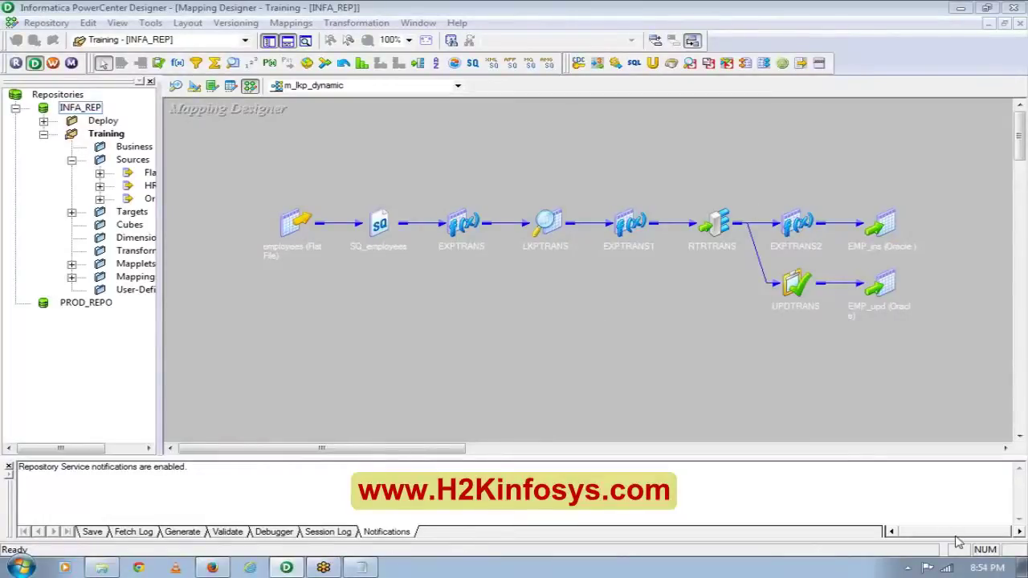
# - Switch to File Explorer and open the Srcfiles folder on Local Disk (C:)
pyautogui.click(1019, 567)
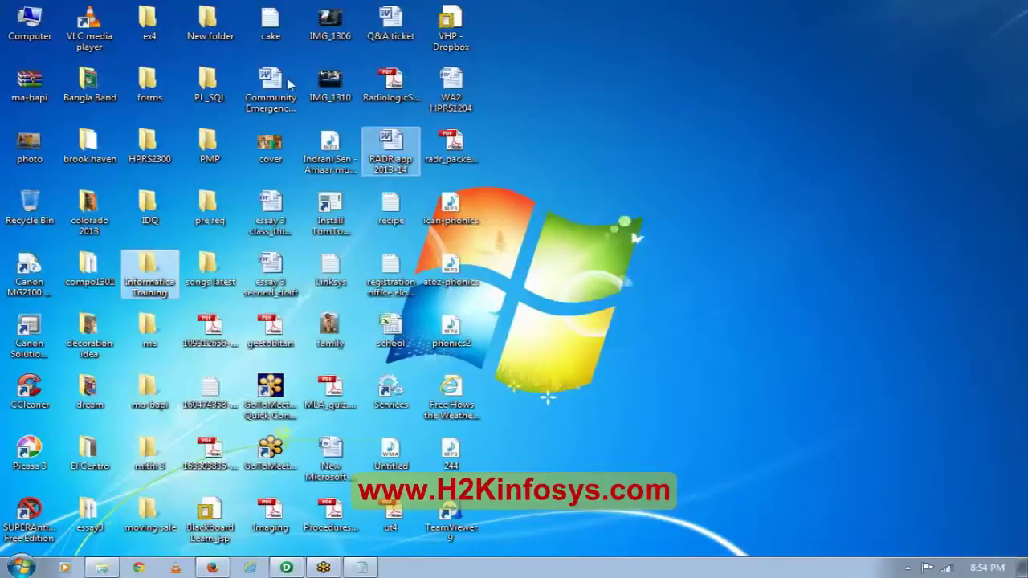
pyautogui.doubleClick(29, 21)
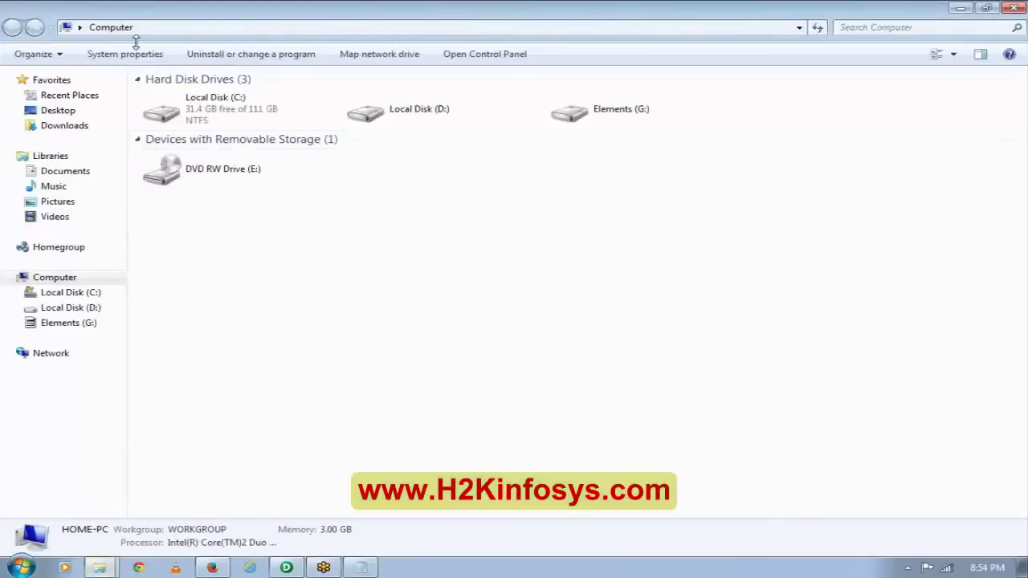
pyautogui.click(253, 122)
pyautogui.doubleClick(253, 122)
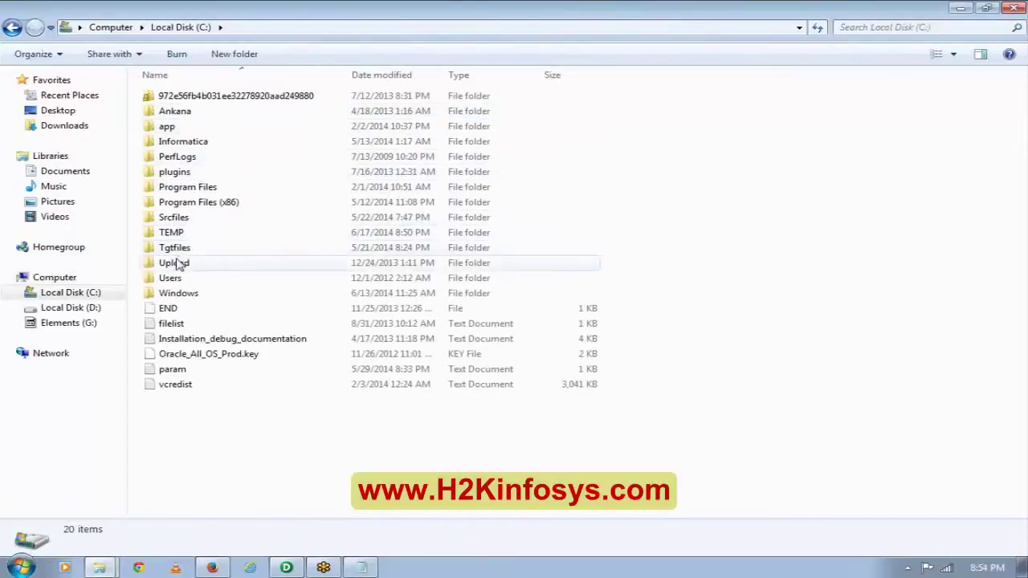
pyautogui.doubleClick(174, 218)
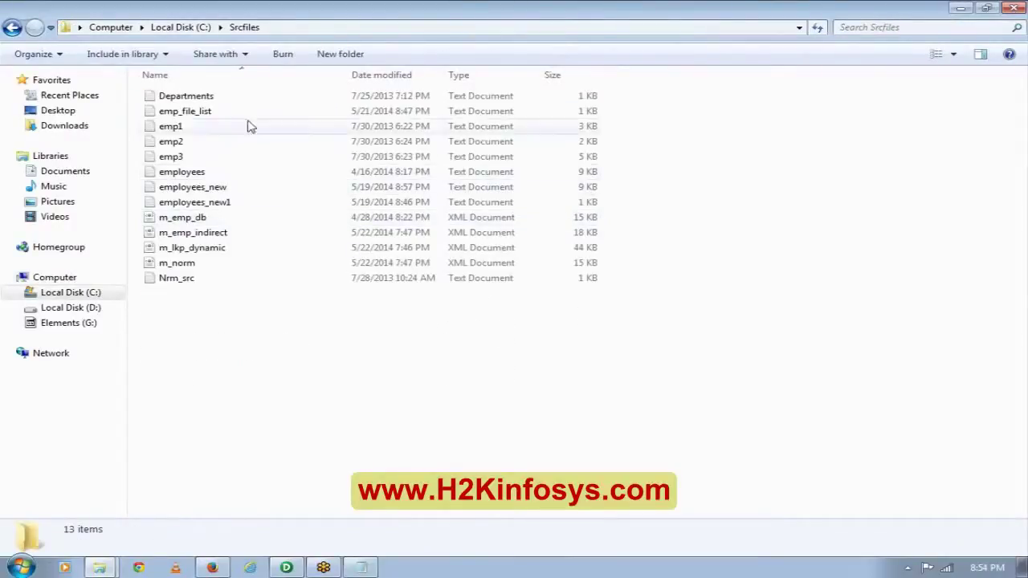
# - Open the employees text file in WordPad, examine its header and records, and close it
pyautogui.rightClick(223, 175)
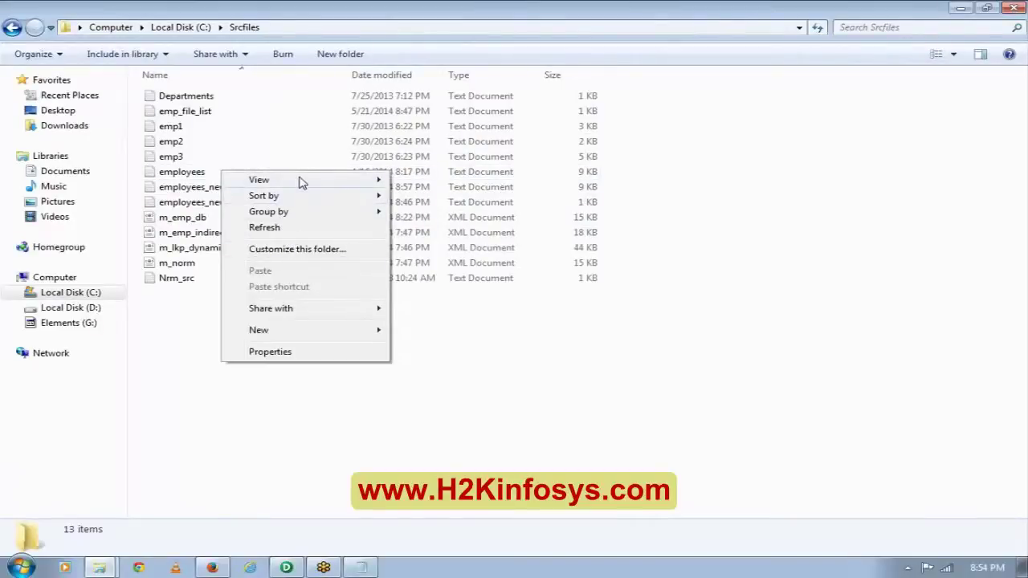
pyautogui.click(428, 356)
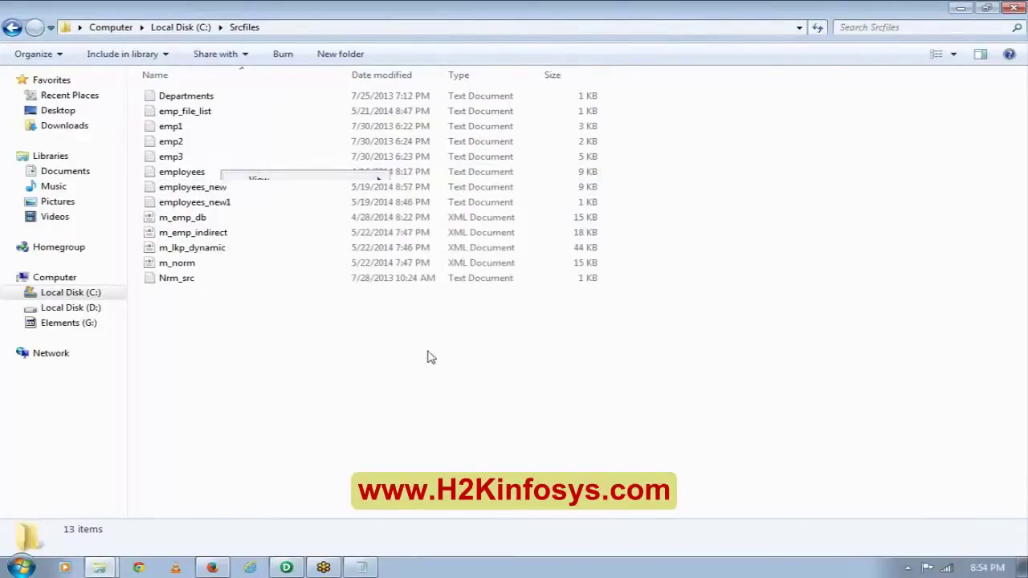
pyautogui.click(225, 172)
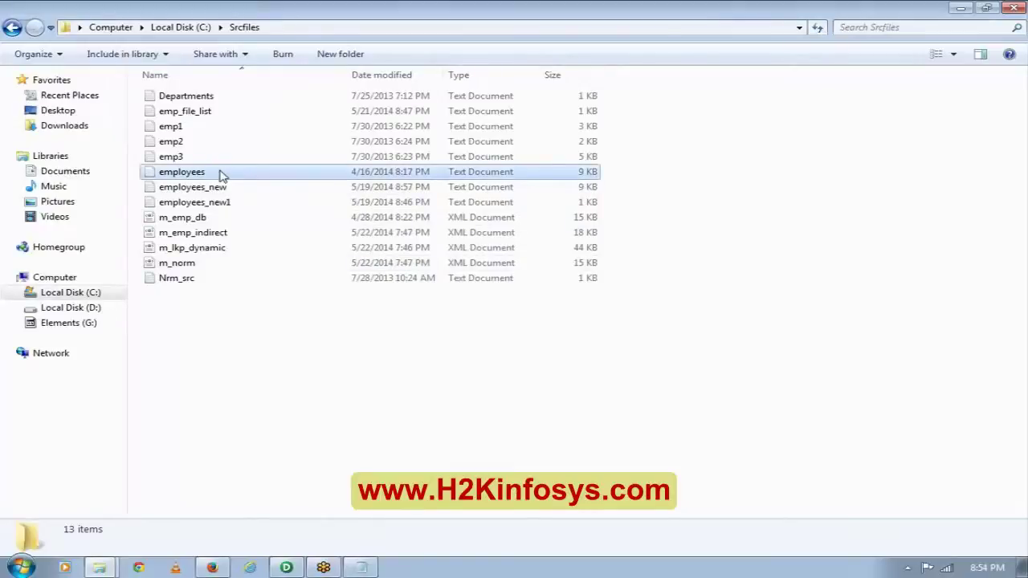
pyautogui.rightClick(220, 170)
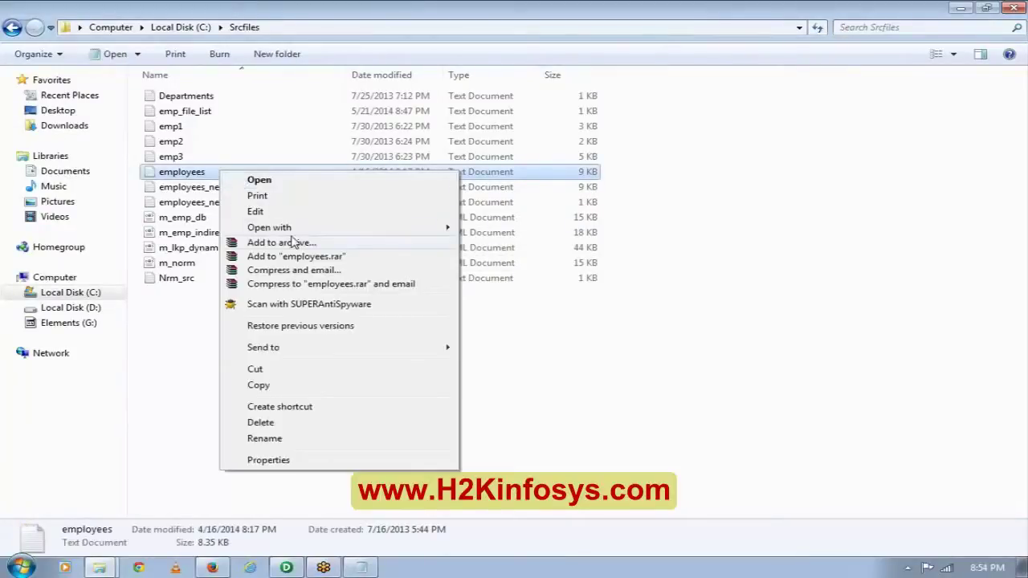
pyautogui.moveTo(299, 232)
pyautogui.click(504, 246)
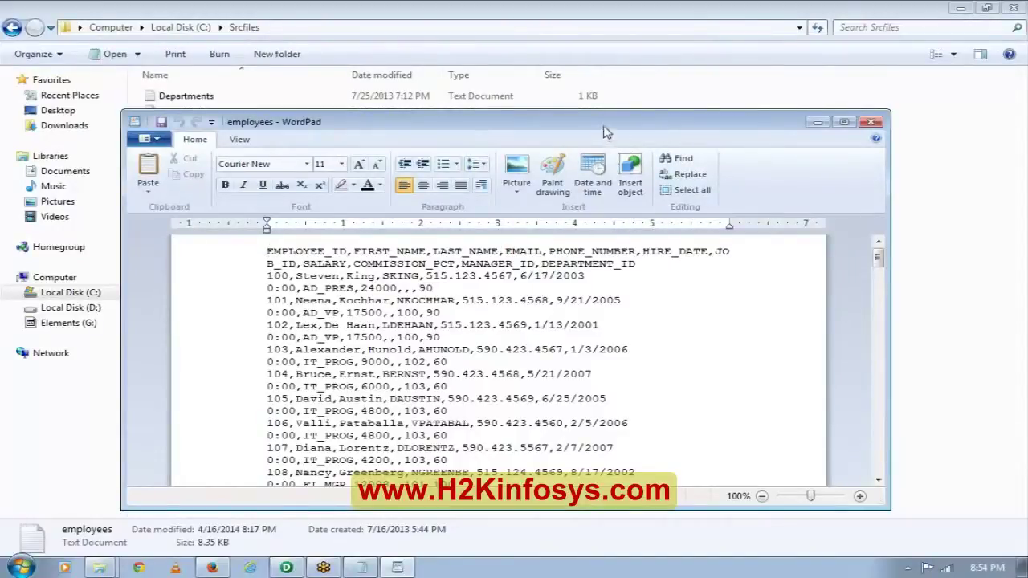
pyautogui.moveTo(608, 131); pyautogui.dragTo(434, 94)
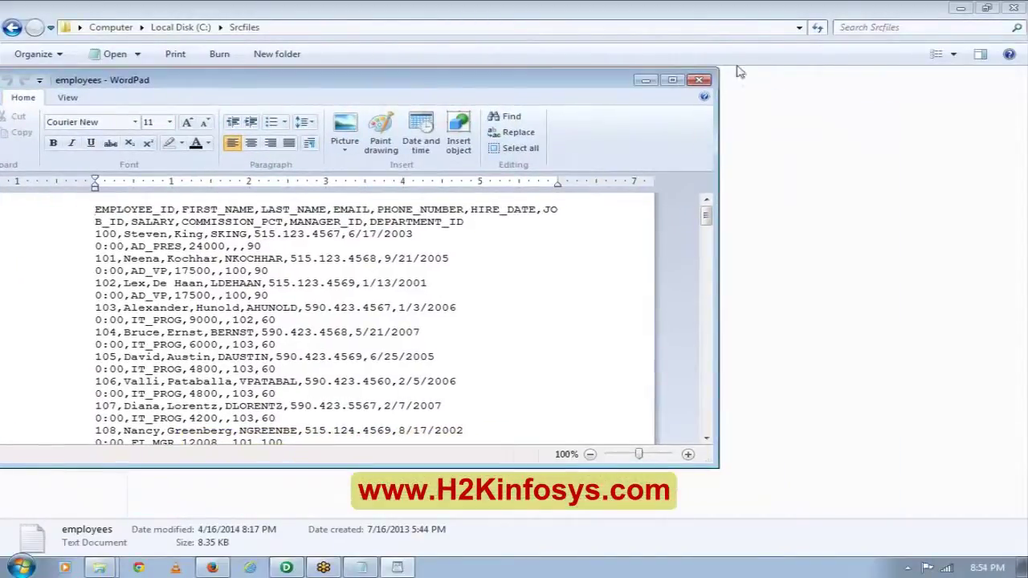
pyautogui.click(699, 84)
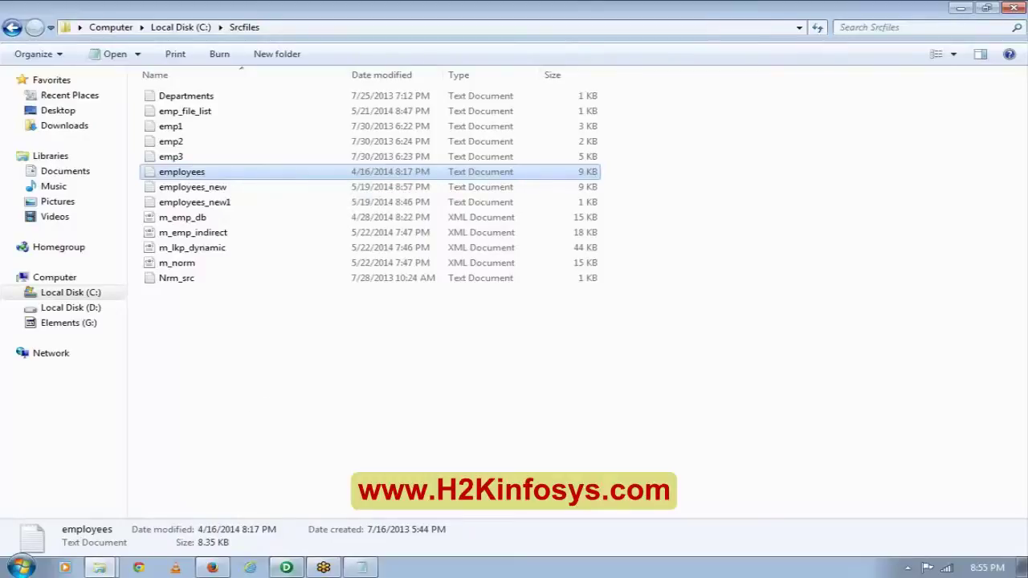
# - Switch to Informatica PowerCenter Designer, open the Source Analyzer and clear its workspace
pyautogui.click(286, 568)
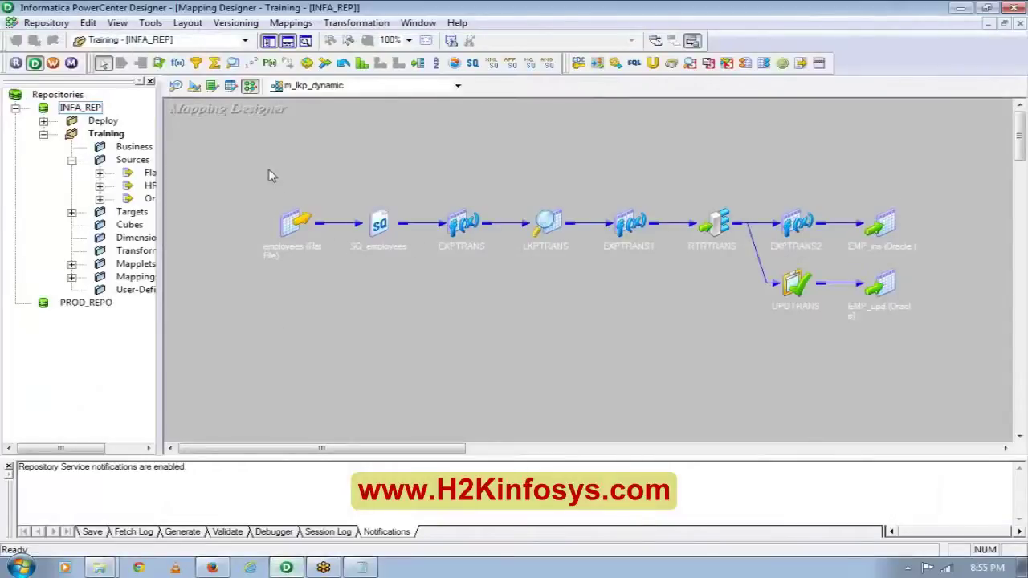
pyautogui.click(176, 85)
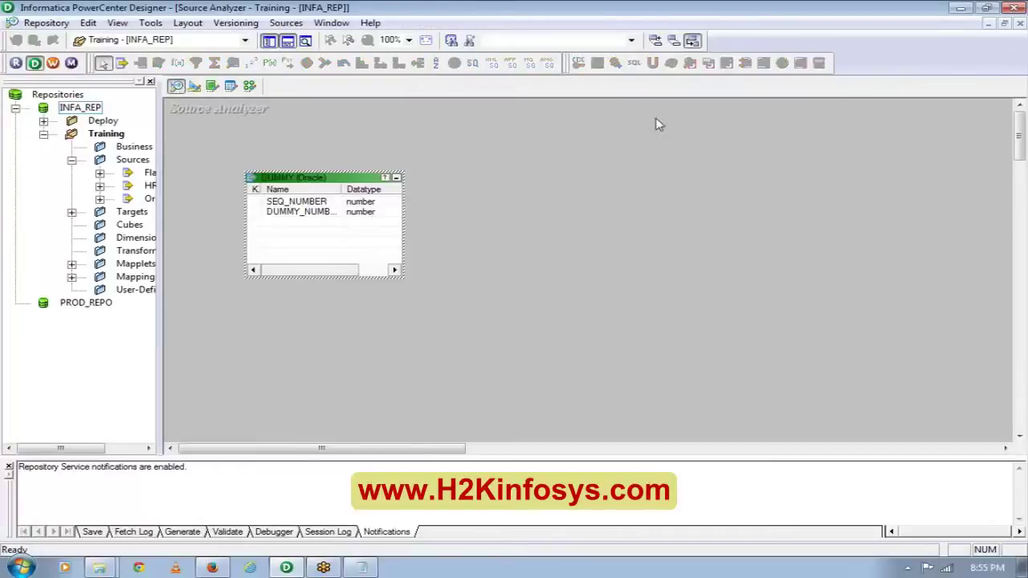
pyautogui.rightClick(506, 134)
pyautogui.click(540, 153)
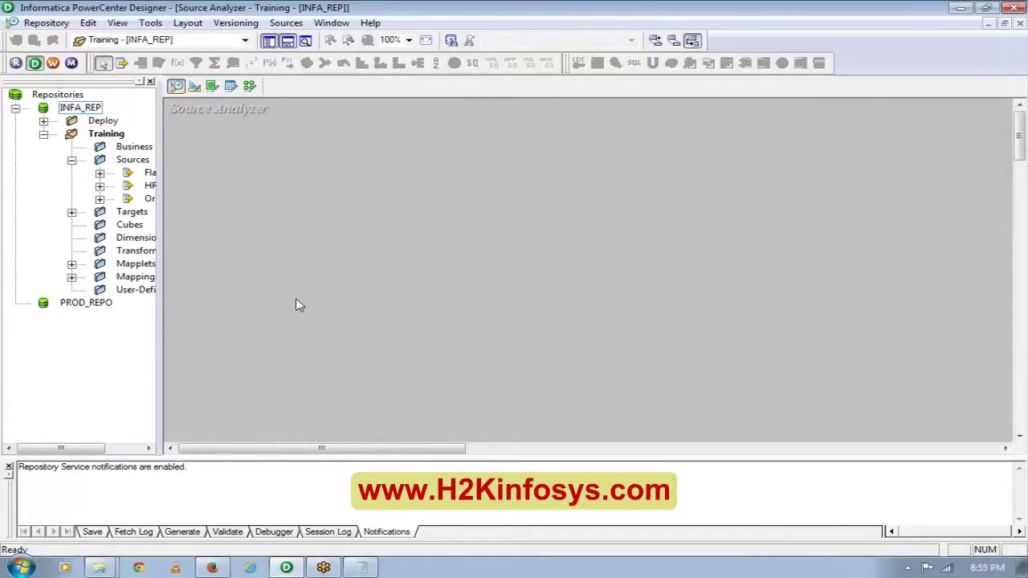
# - Start importing a source from a flat file and browse to the C:\Srcfiles folder
pyautogui.click(286, 24)
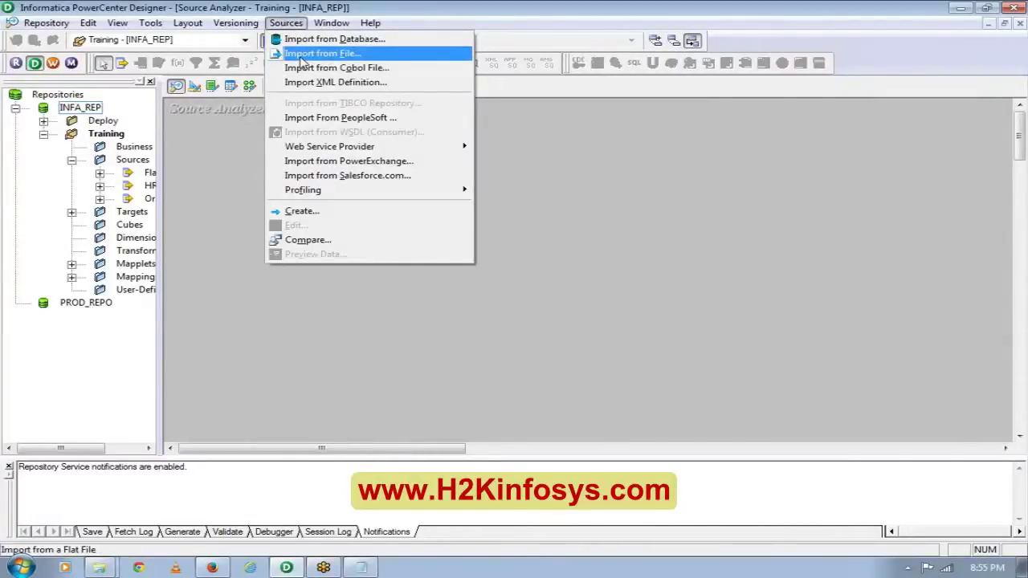
pyautogui.click(304, 57)
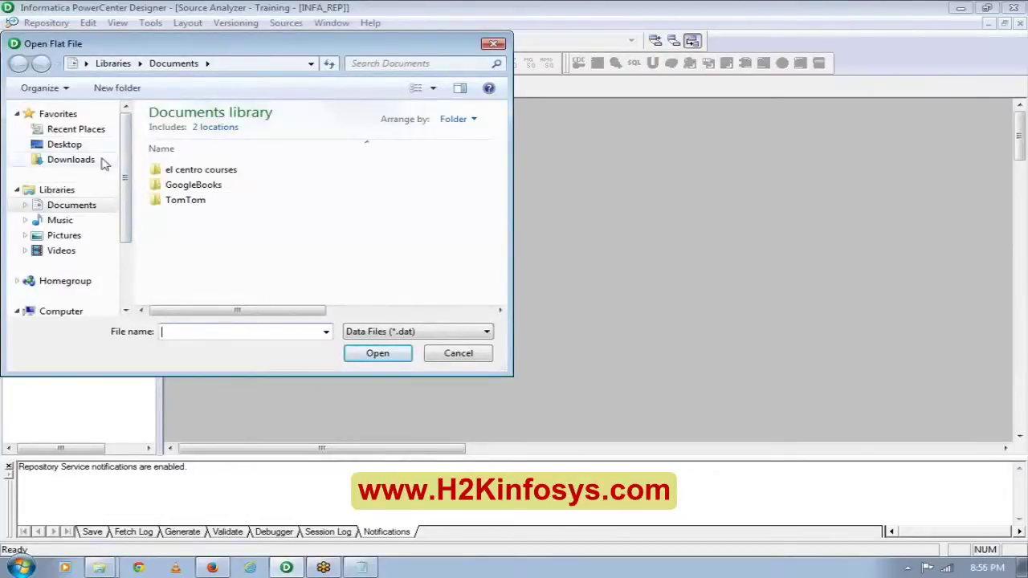
pyautogui.click(47, 312)
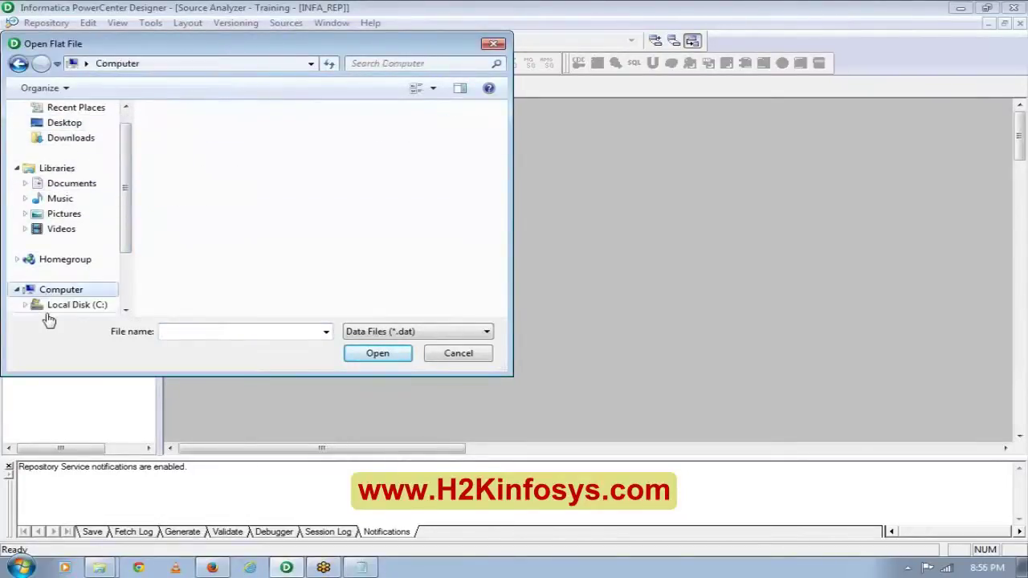
pyautogui.doubleClick(226, 159)
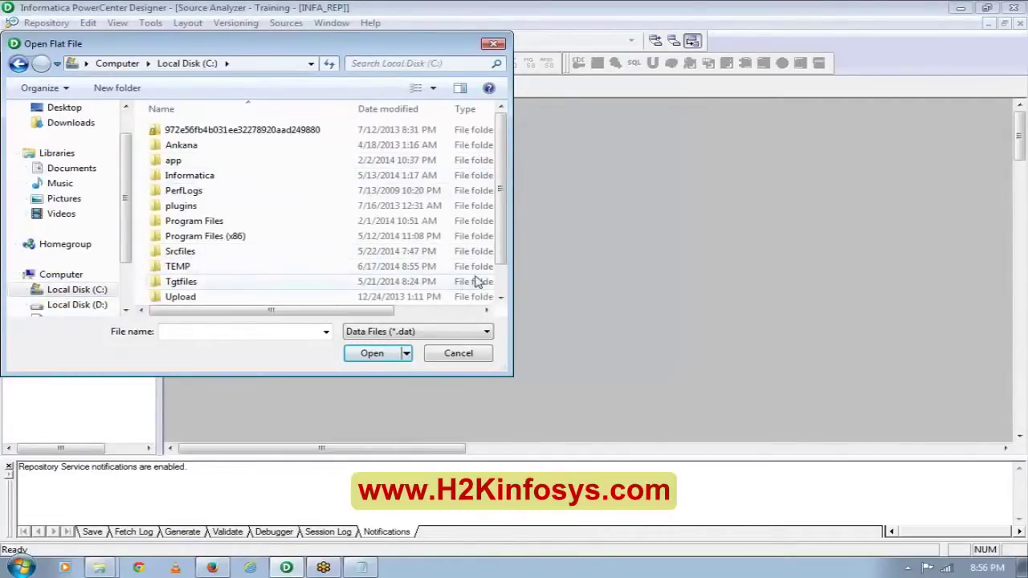
pyautogui.scroll(-1, 498, 286)
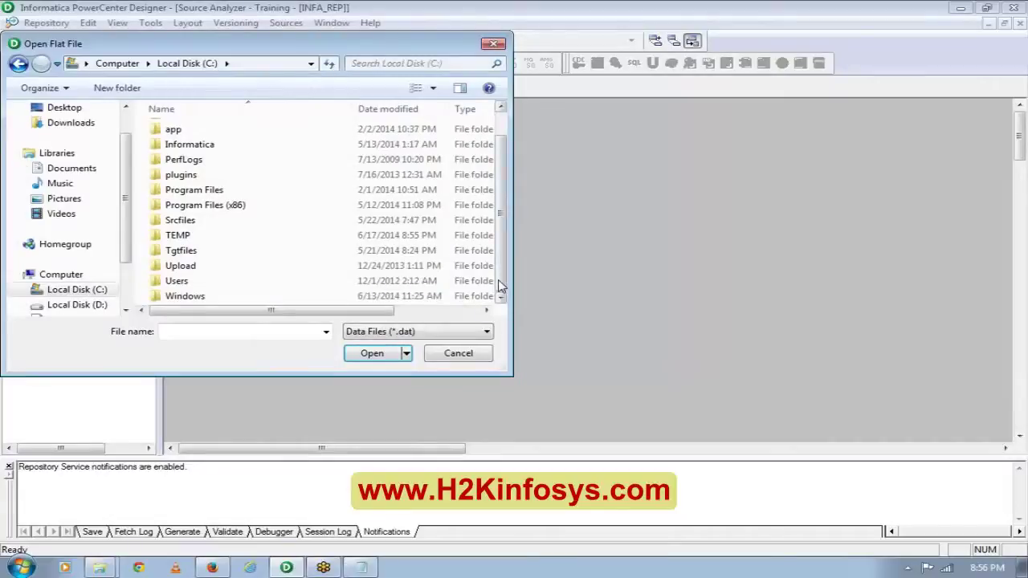
pyautogui.doubleClick(232, 231)
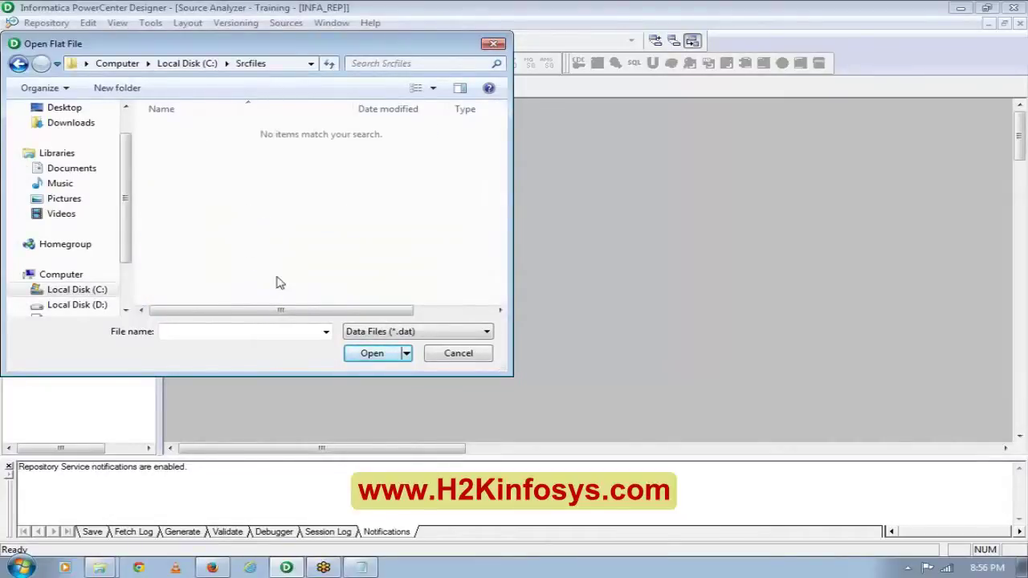
# - Show all file types in Srcfiles and open the employees file for import
pyautogui.click(357, 333)
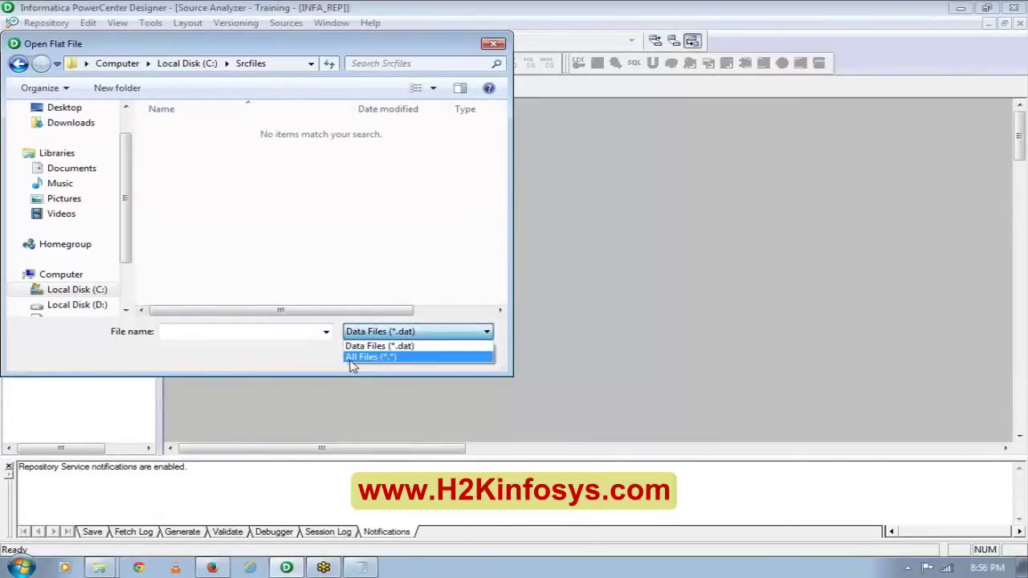
pyautogui.click(354, 357)
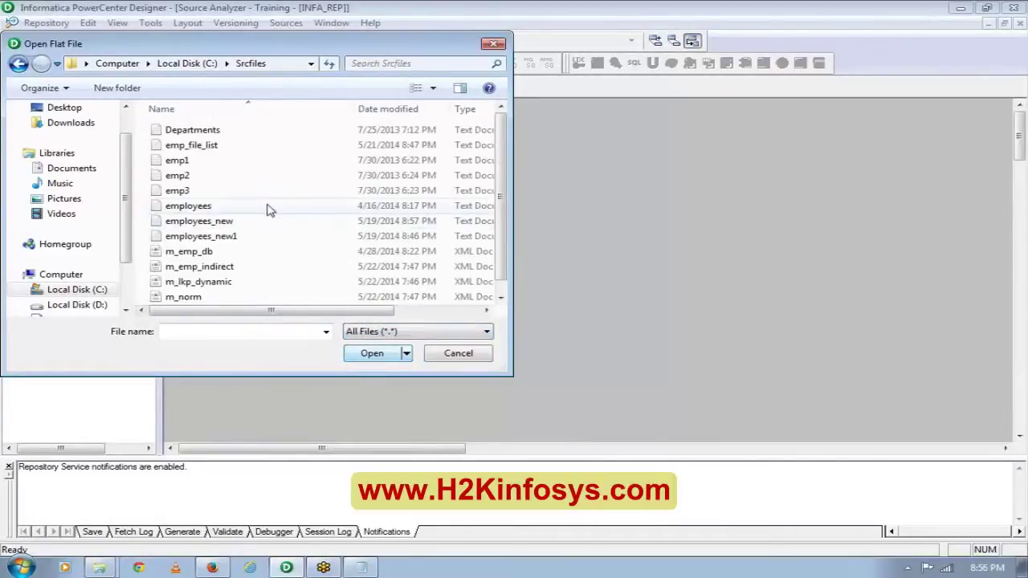
pyautogui.doubleClick(237, 207)
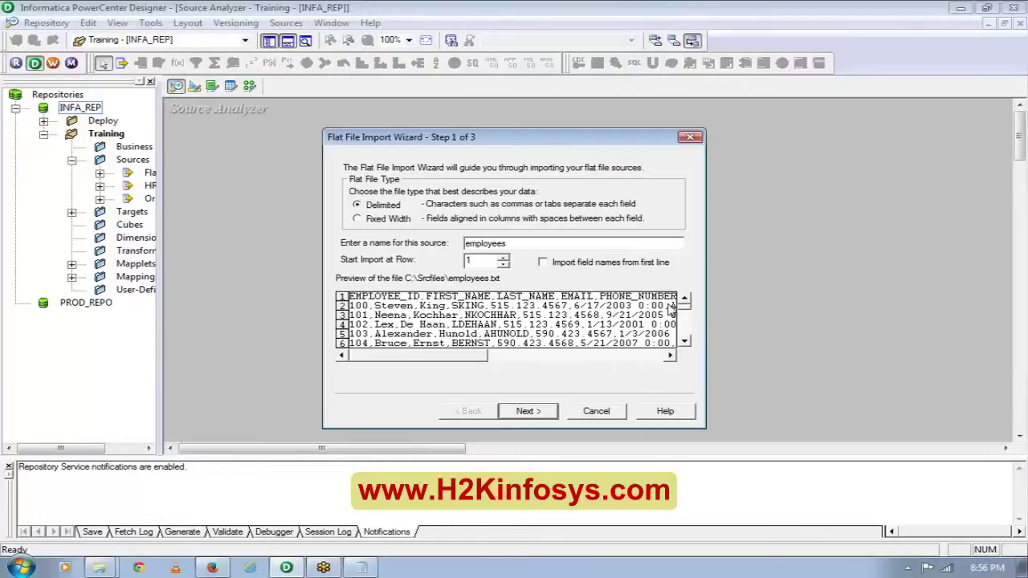
# - Set the delimited employees source to import field names from the first line and proceed to the delimiter settings
pyautogui.click(543, 263)
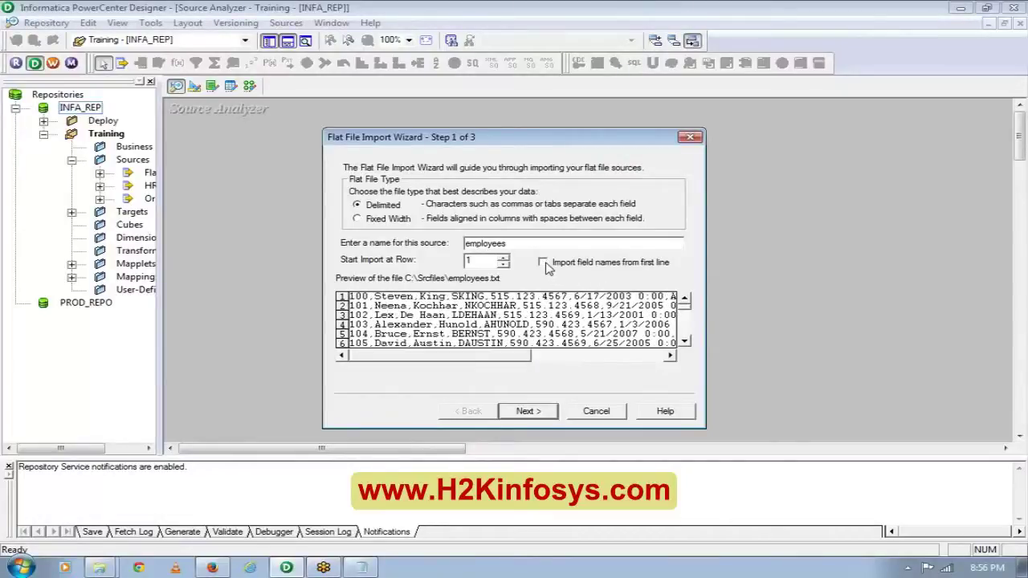
pyautogui.click(544, 263)
pyautogui.click(543, 419)
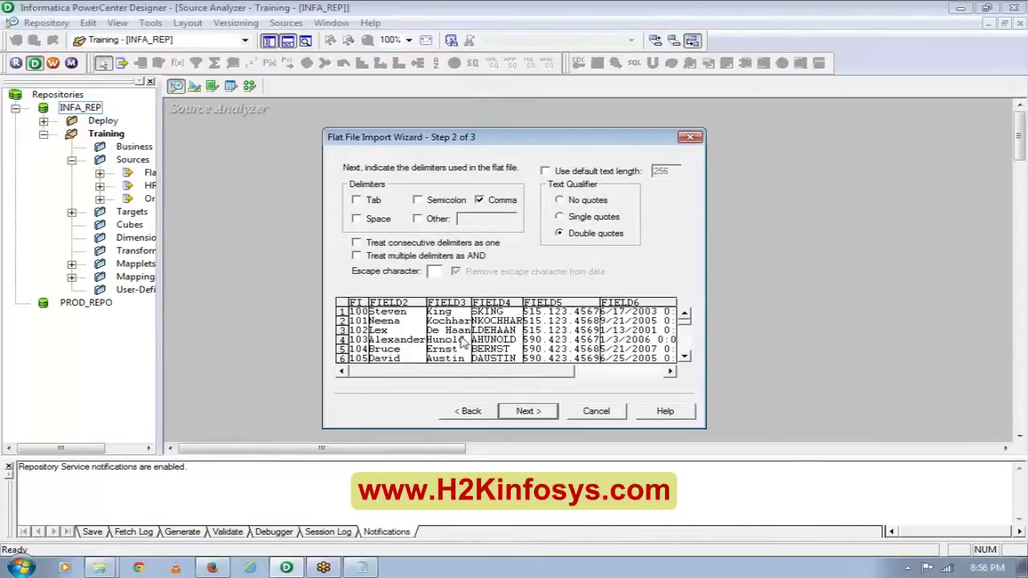
# - Switch to File Explorer, open the employees file in Notepad, and examine how its first records are delimited before closing it
pyautogui.click(100, 568)
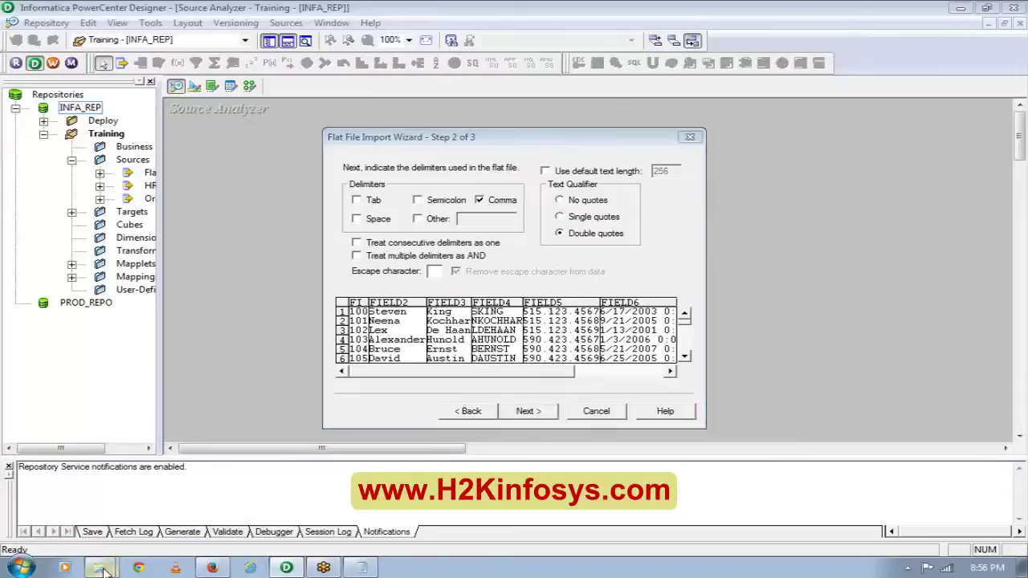
pyautogui.click(93, 544)
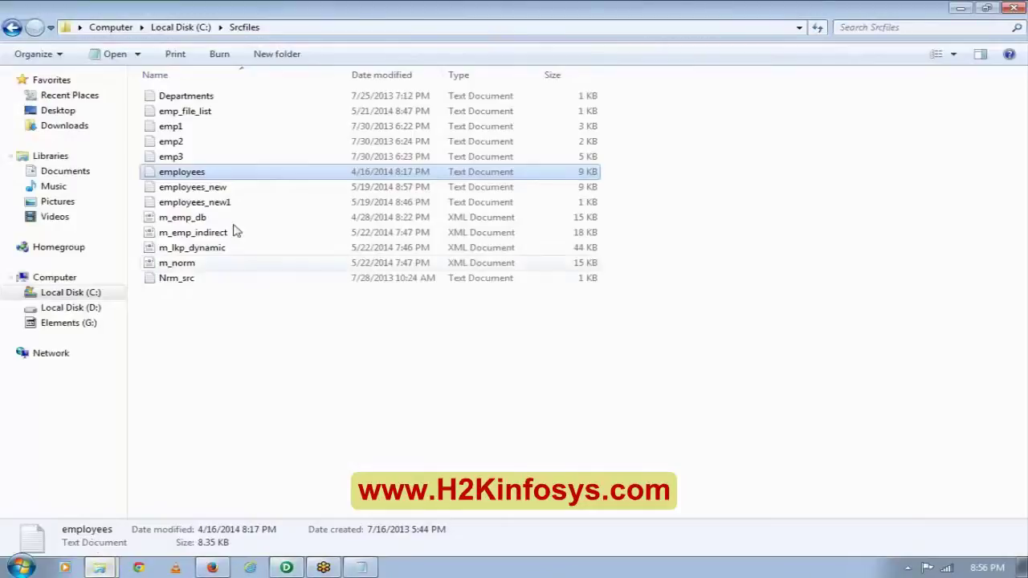
pyautogui.rightClick(238, 175)
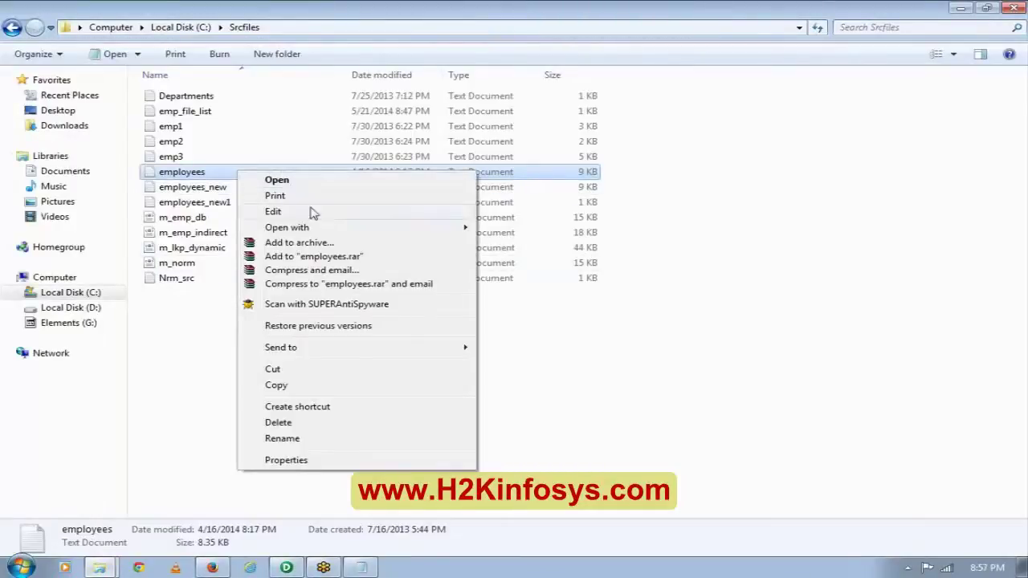
pyautogui.moveTo(326, 227)
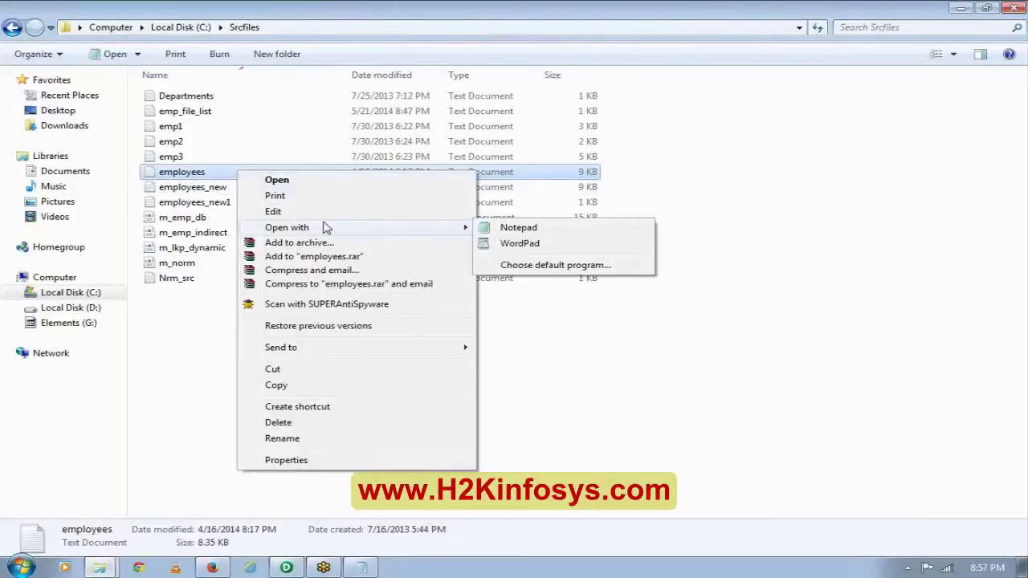
pyautogui.click(504, 231)
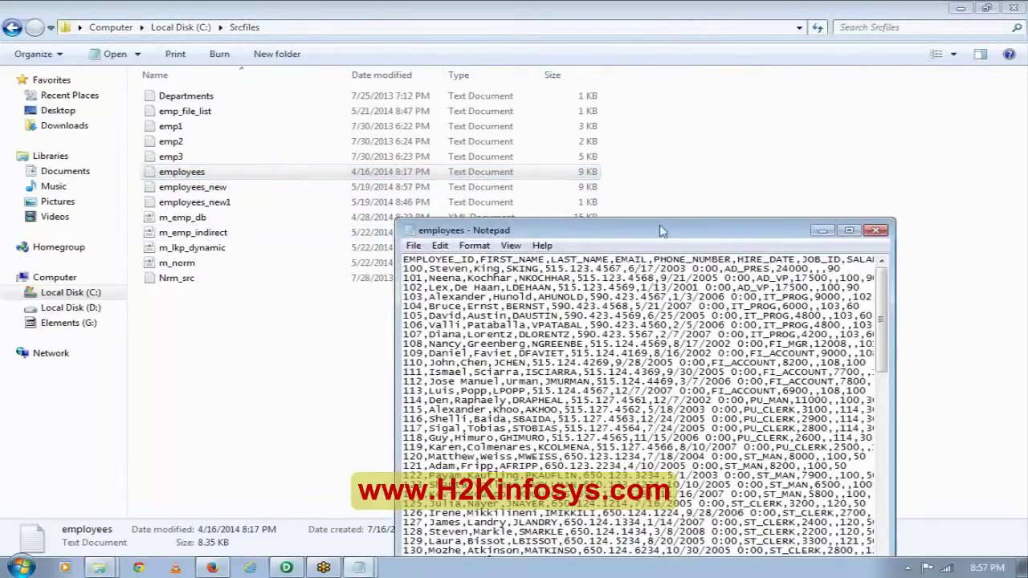
pyautogui.click(849, 232)
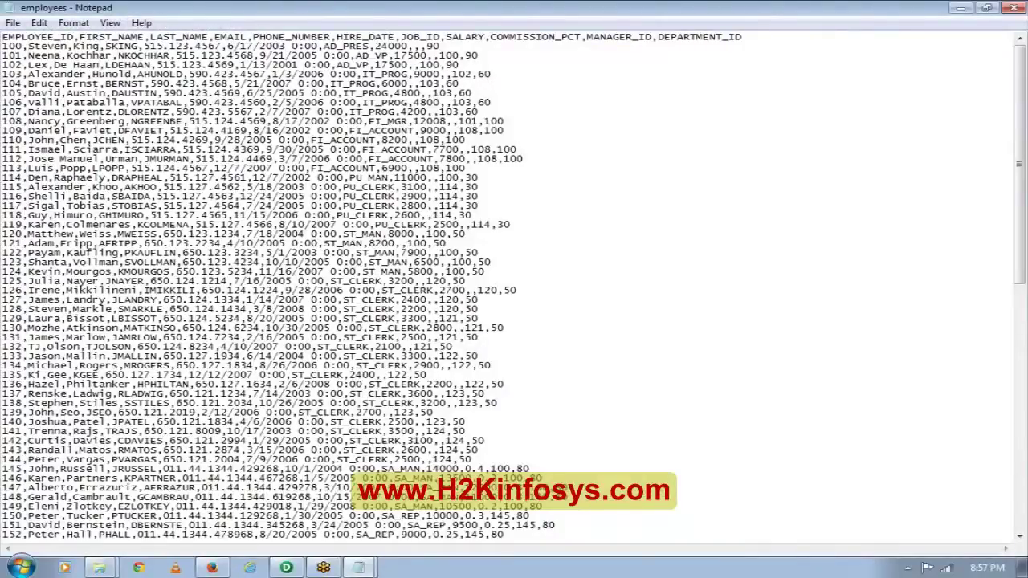
pyautogui.click(2, 46)
pyautogui.moveTo(2, 46); pyautogui.dragTo(172, 56)
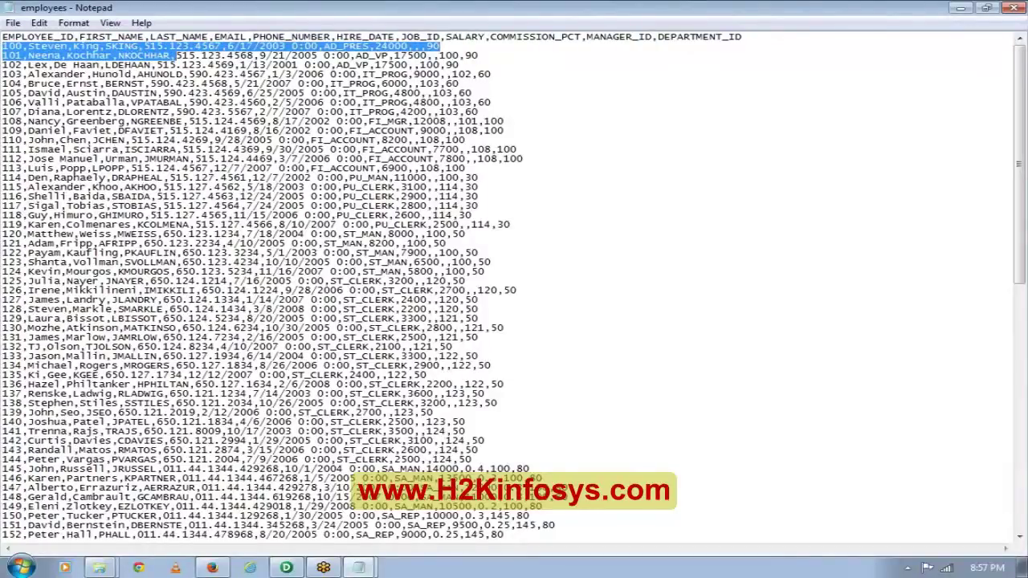
pyautogui.click(1014, 12)
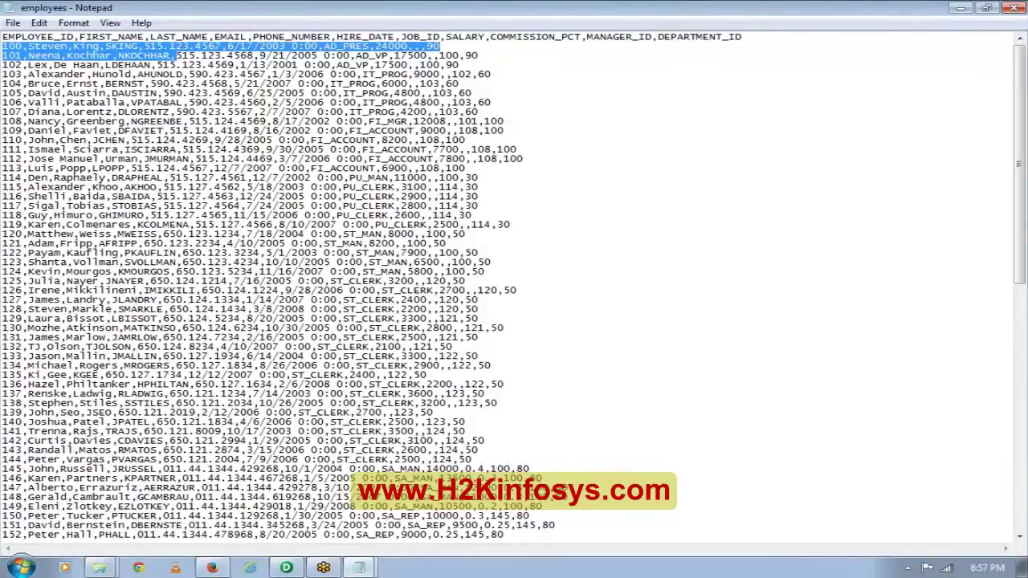
# - Return to the PowerCenter import wizard, accept the comma delimiter and double-quote text qualifier, and proceed to the column definitions
pyautogui.click(285, 568)
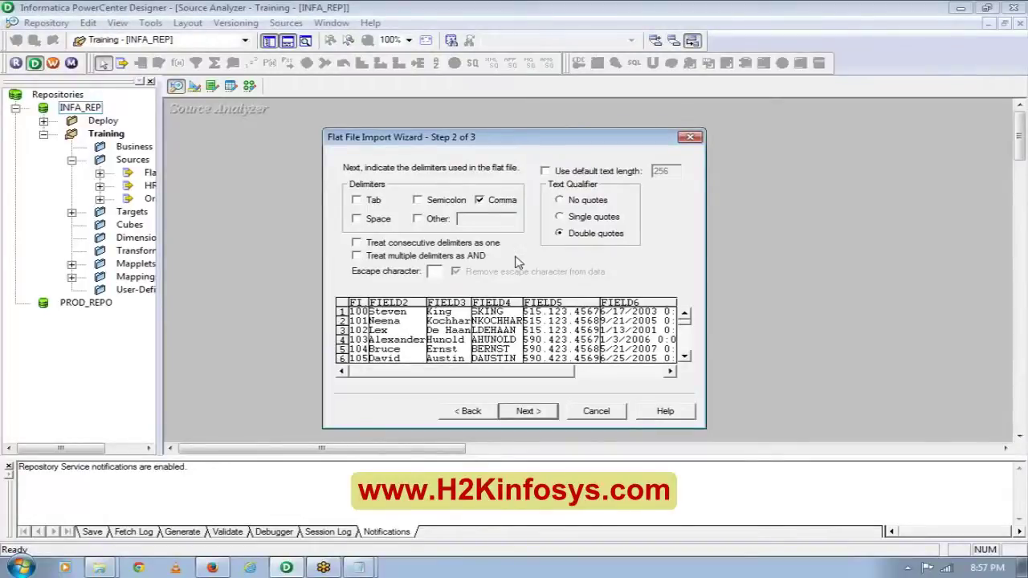
pyautogui.click(528, 418)
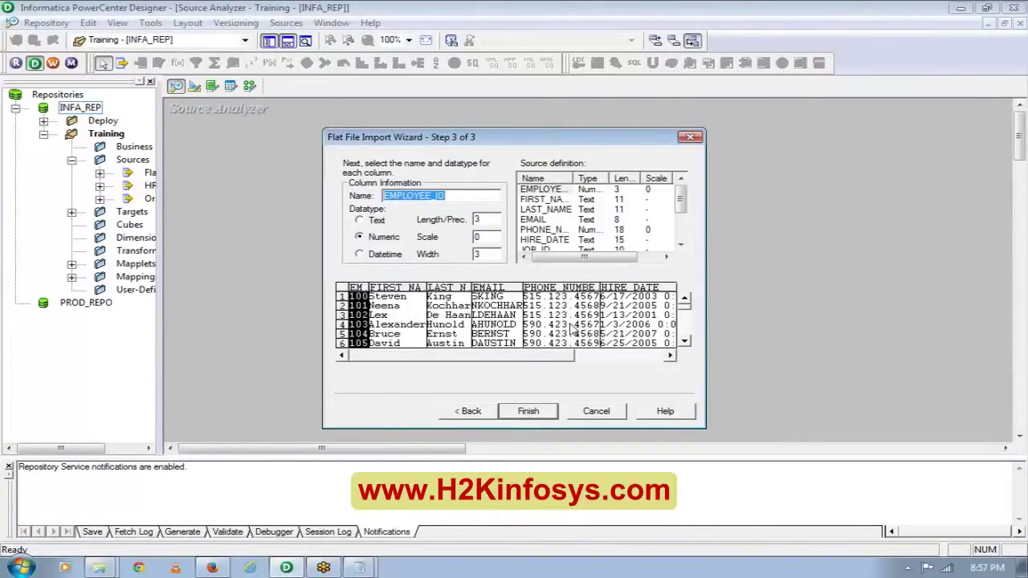
# - Finish the flat file import and resolve the existing-table conflict by renaming the new source definition employees_new
pyautogui.click(530, 413)
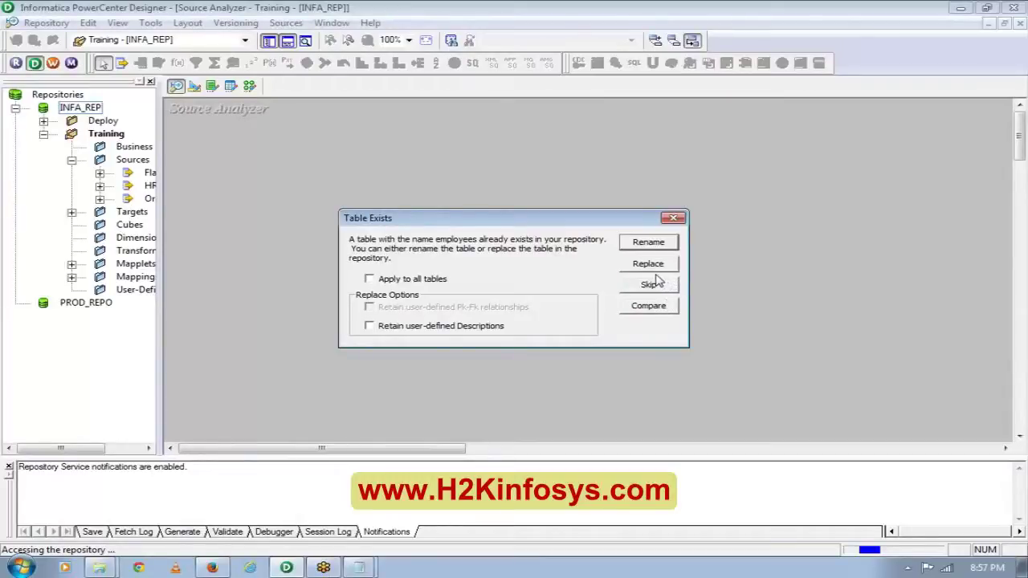
pyautogui.click(647, 244)
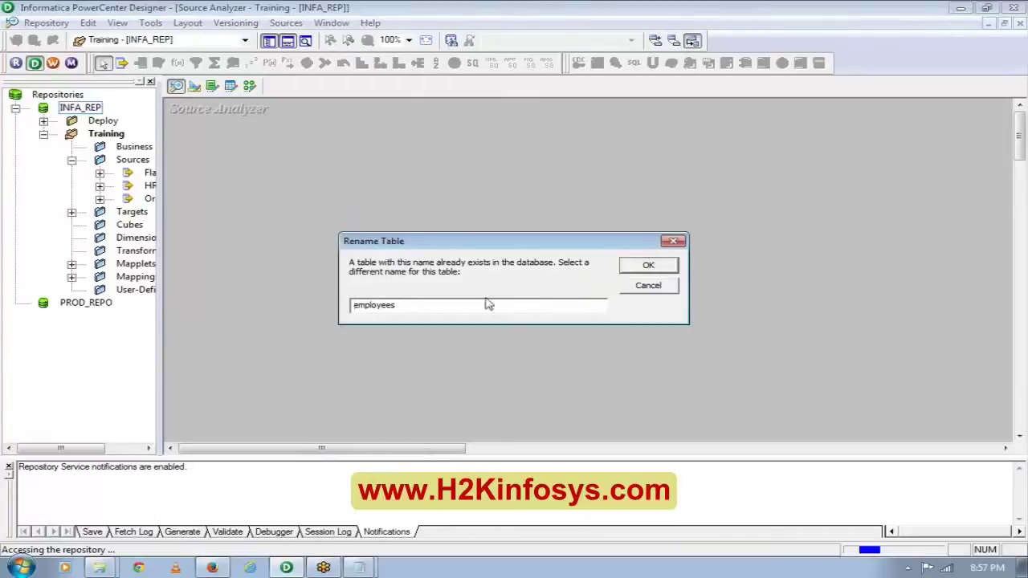
pyautogui.click(396, 305)
pyautogui.write('_new')
pyautogui.click(648, 266)
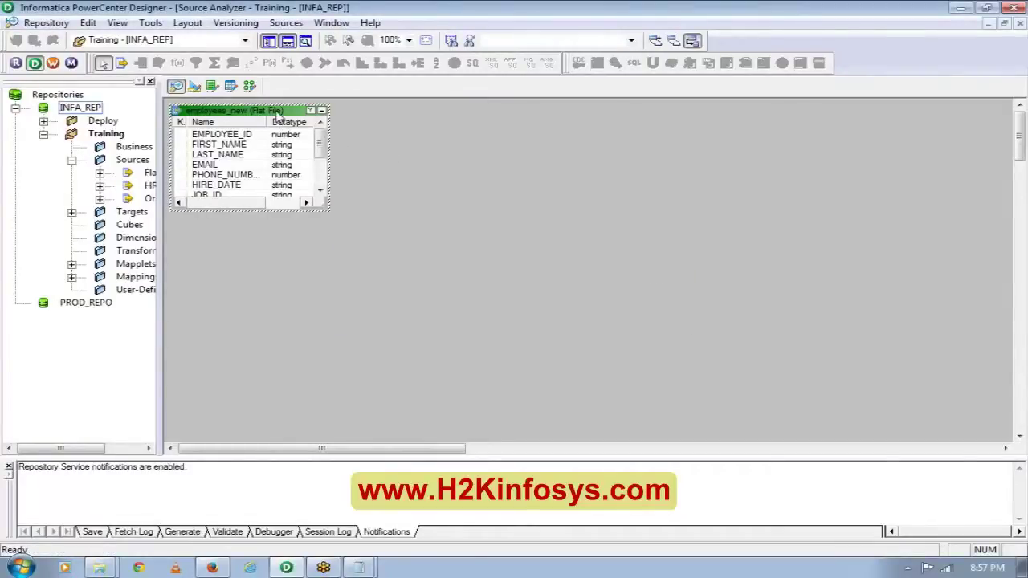
# - Reposition and enlarge the employees_new definition in the workspace to show all its columns, and open it for editing
pyautogui.moveTo(277, 117); pyautogui.dragTo(343, 179)
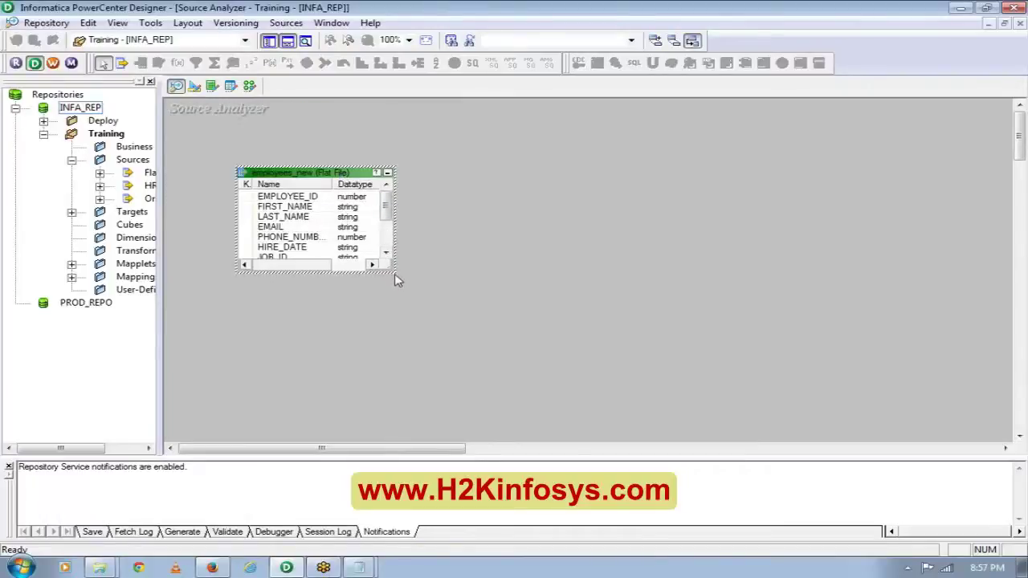
pyautogui.moveTo(394, 273); pyautogui.dragTo(506, 343)
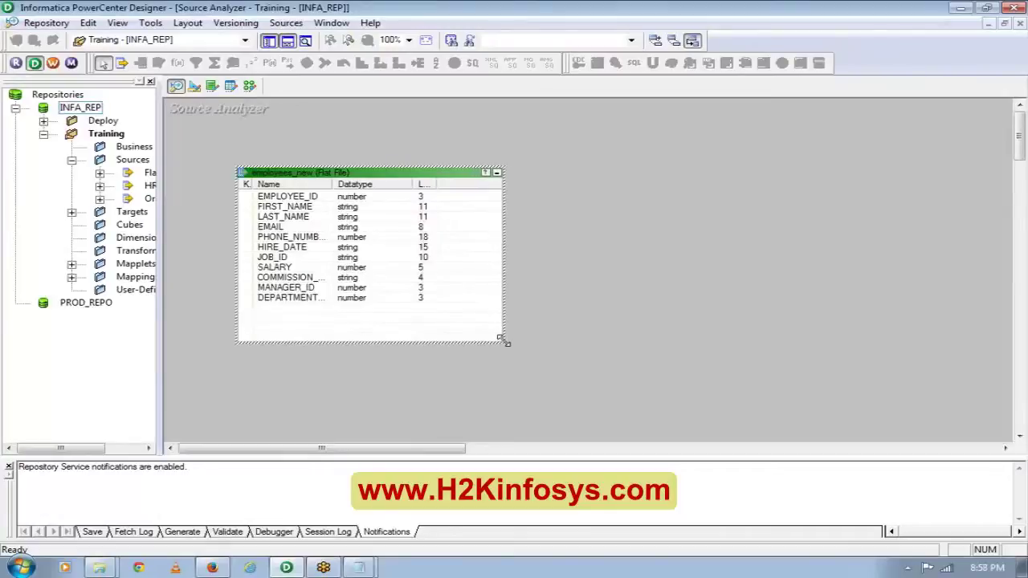
pyautogui.doubleClick(375, 198)
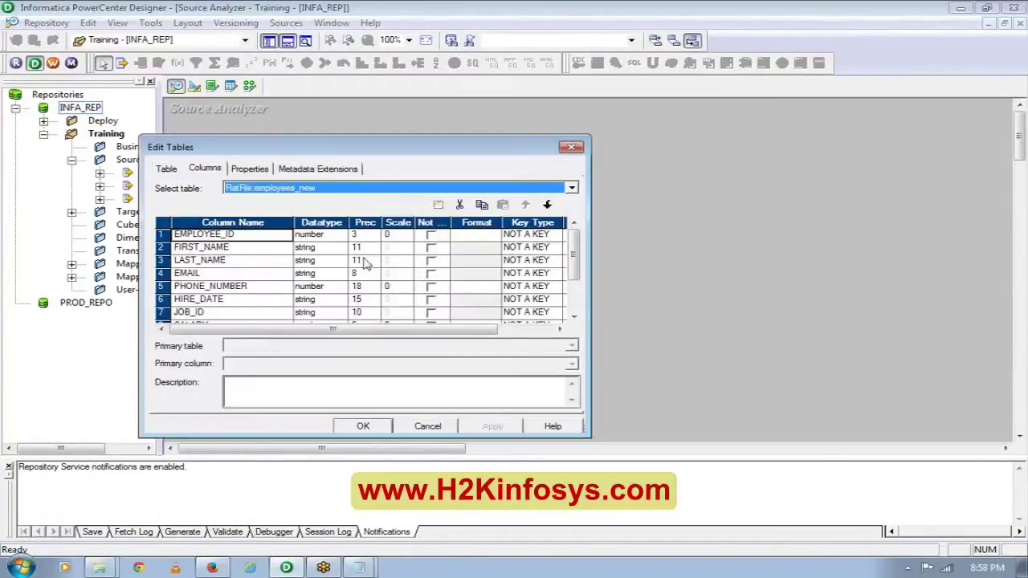
# - Switch to the employees file in Notepad, examine the employee ID of the first record, and return to PowerCenter Designer
pyautogui.click(358, 568)
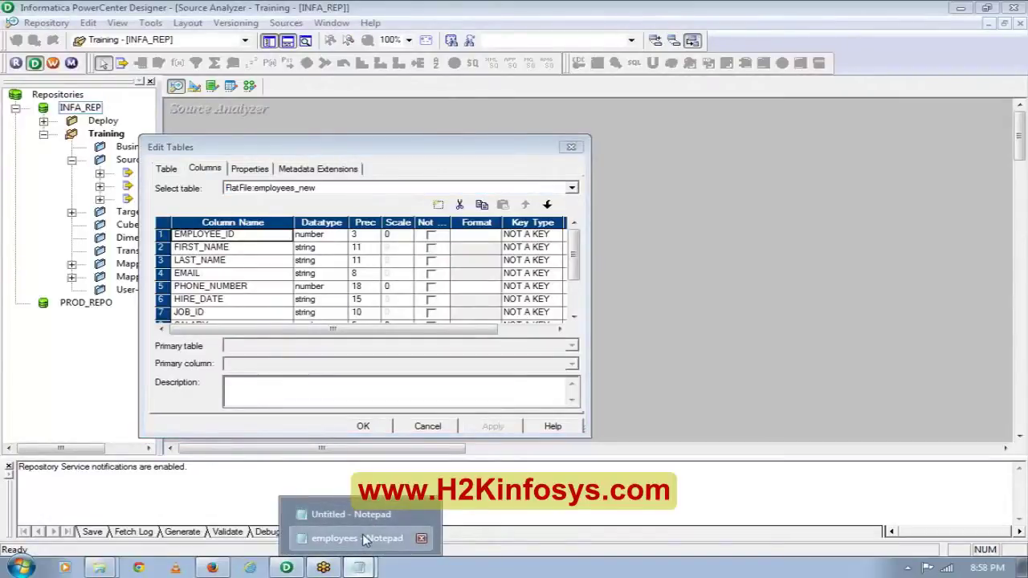
pyautogui.click(354, 538)
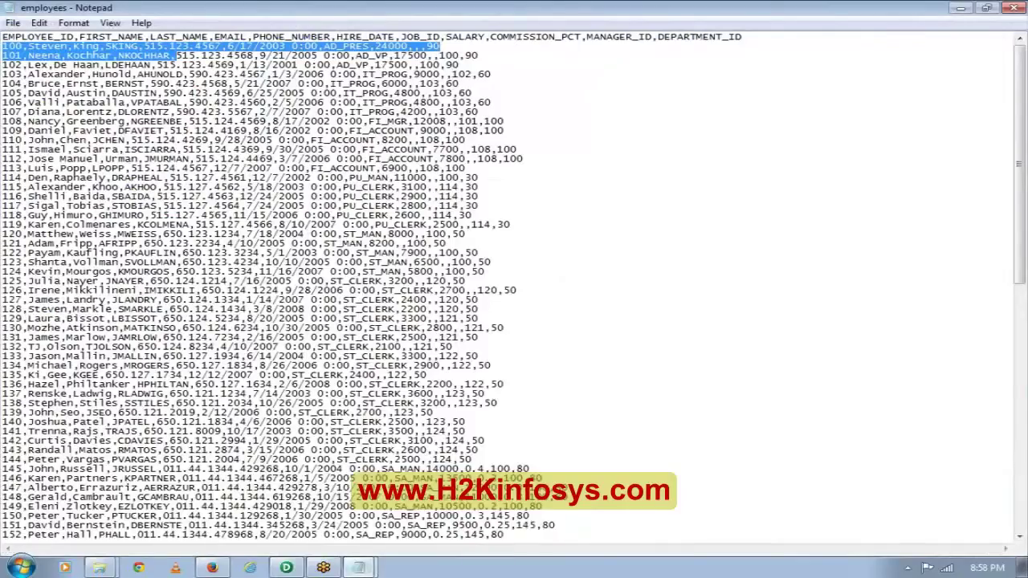
pyautogui.press('Right')
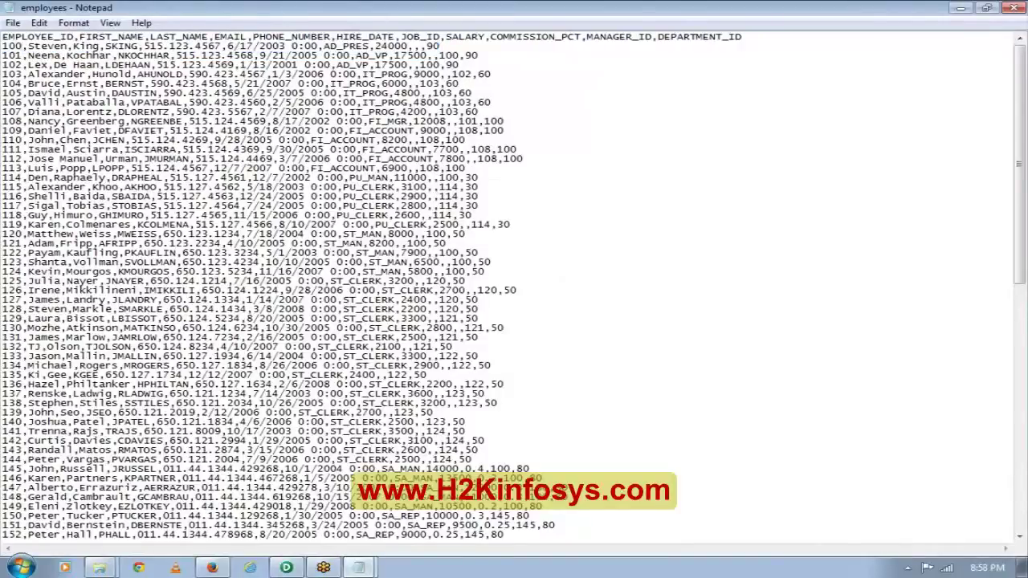
pyautogui.moveTo(24, 46); pyautogui.dragTo(2, 46)
pyautogui.click(286, 568)
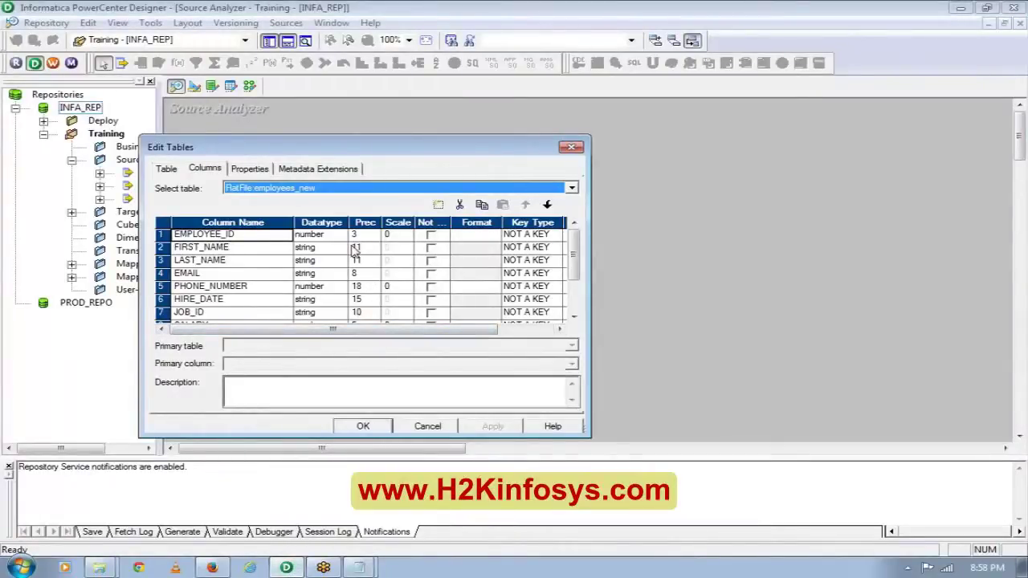
# - Set the precision of the FIRST_NAME, LAST_NAME and EMAIL columns to 20
pyautogui.click(378, 248)
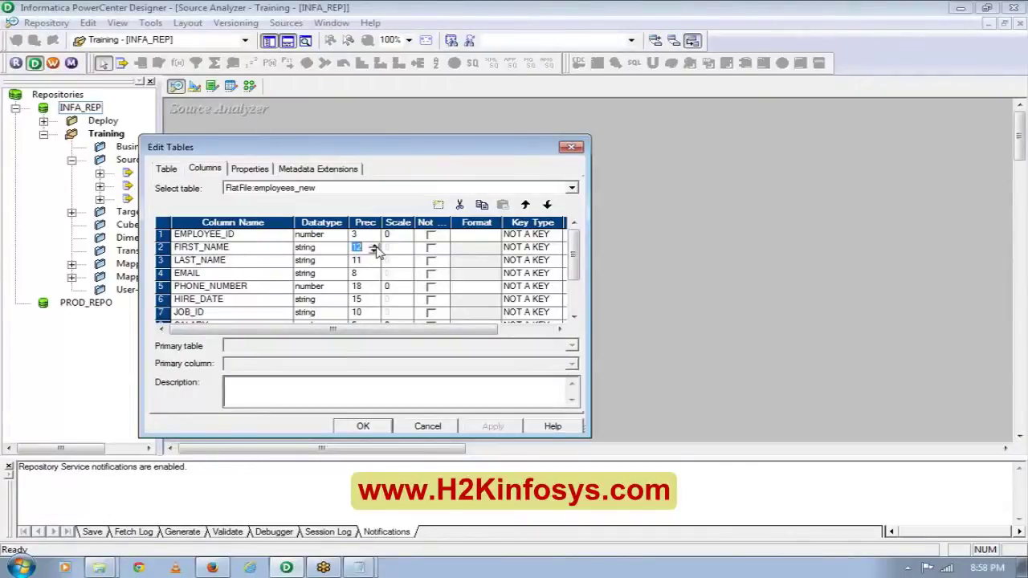
pyautogui.write('20')
pyautogui.click(361, 260)
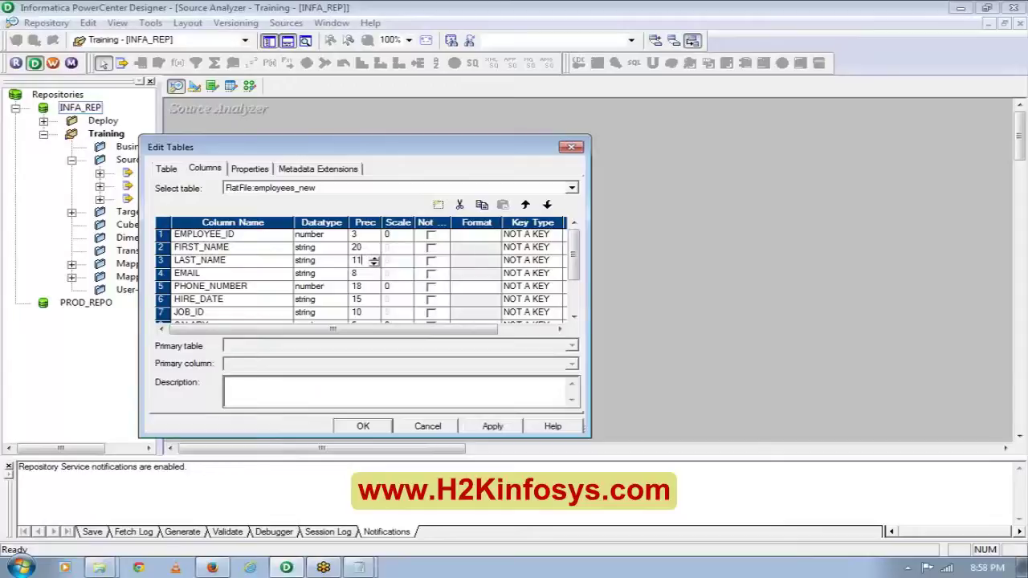
pyautogui.press('BackSpace')
pyautogui.press('BackSpace')
pyautogui.write('20')
pyautogui.click(370, 274)
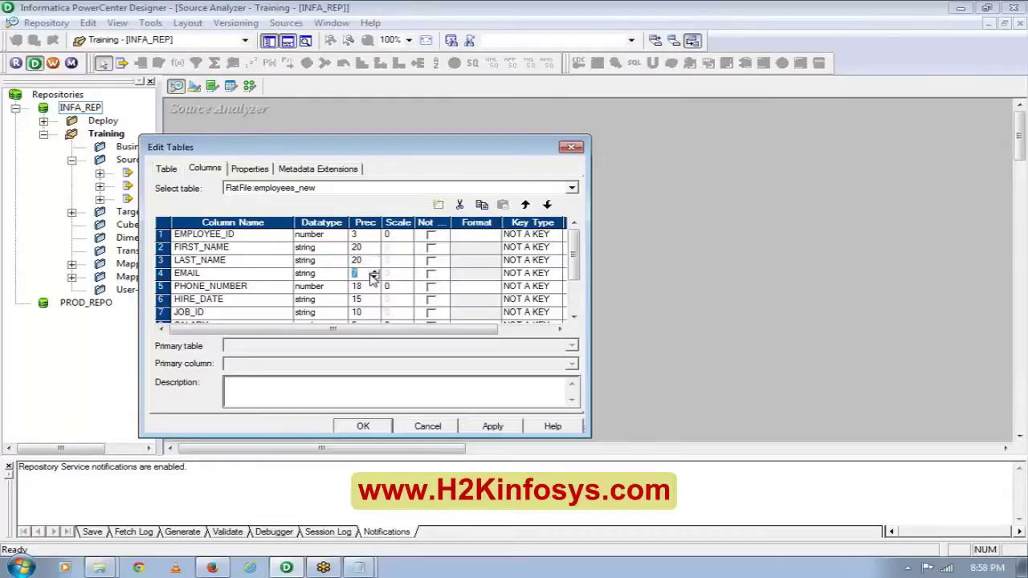
pyautogui.write('20')
# - Change the PHONE_NUMBER datatype to string, accept the column edits, and save the source definition to the repository
pyautogui.click(343, 287)
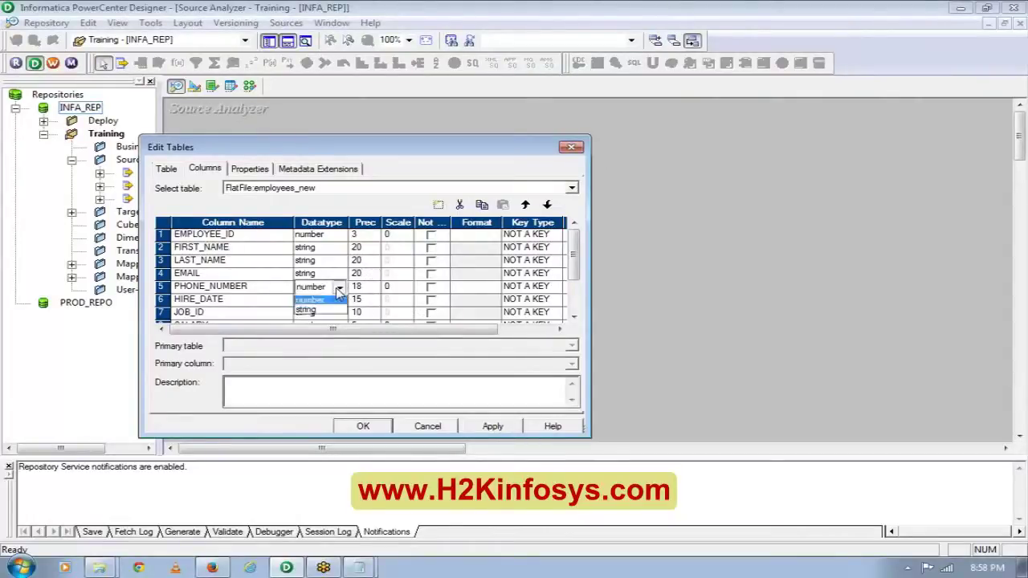
pyautogui.click(339, 287)
pyautogui.click(308, 358)
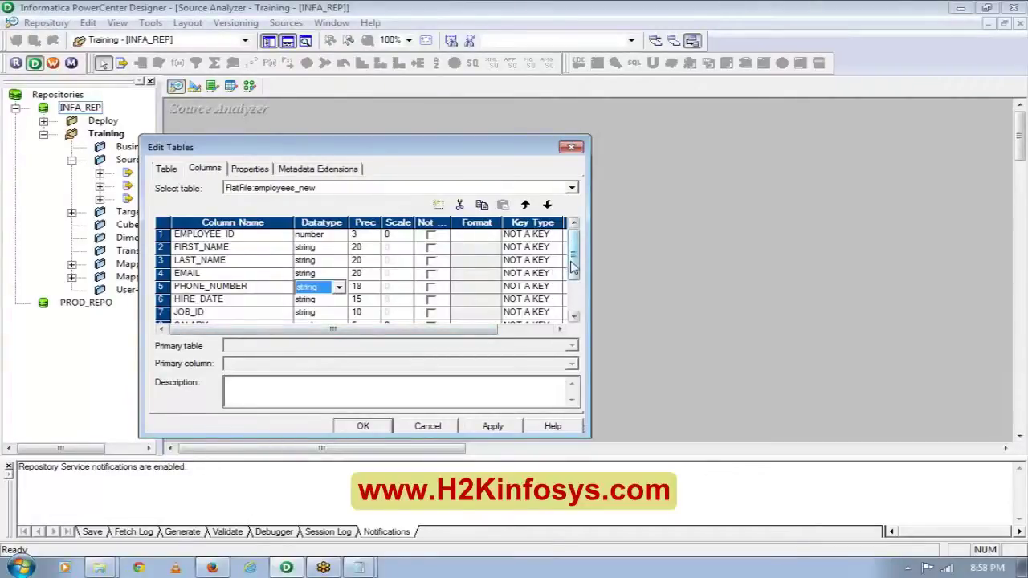
pyautogui.moveTo(573, 266); pyautogui.dragTo(573, 301)
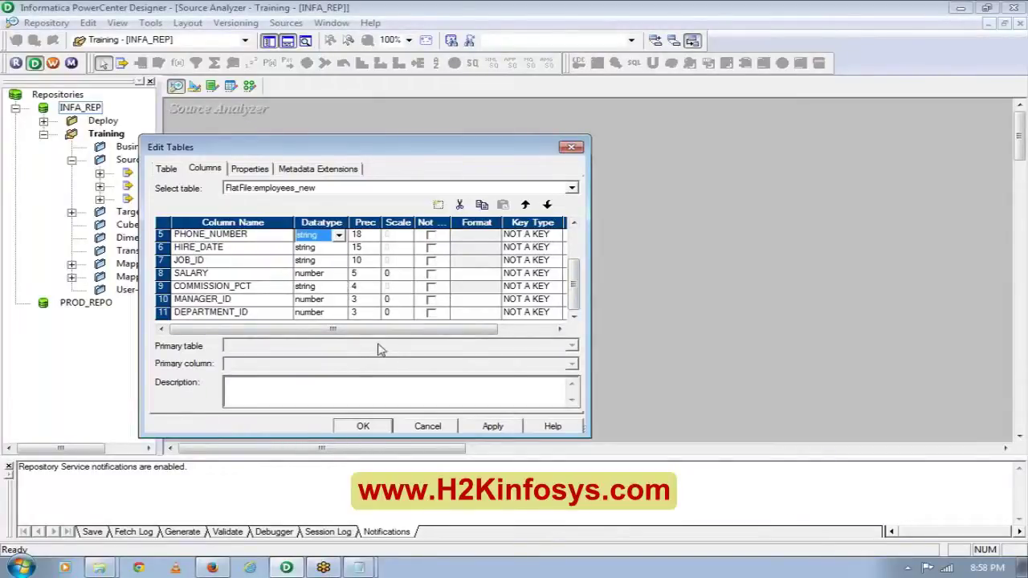
pyautogui.click(357, 426)
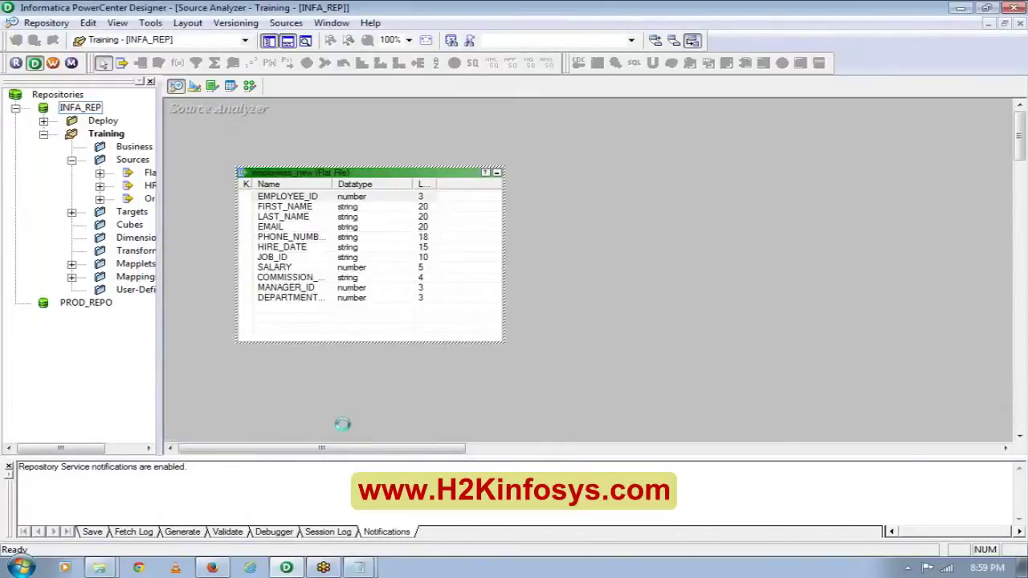
pyautogui.hotkey('ctrl', 's')
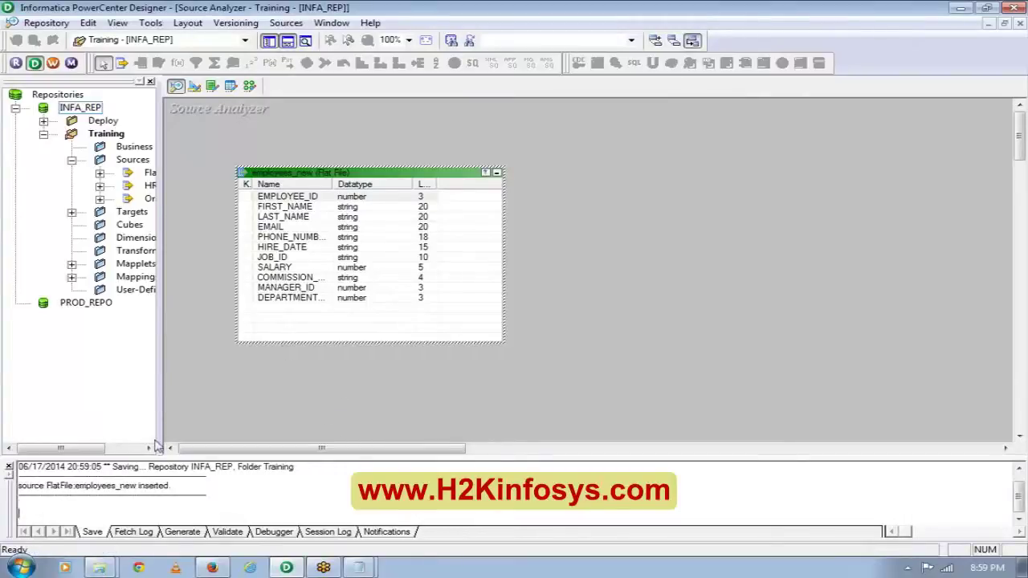
# - Widen the repository navigator and expand the FlatFile sources to locate the saved employees_new definition
pyautogui.moveTo(163, 438); pyautogui.dragTo(274, 417)
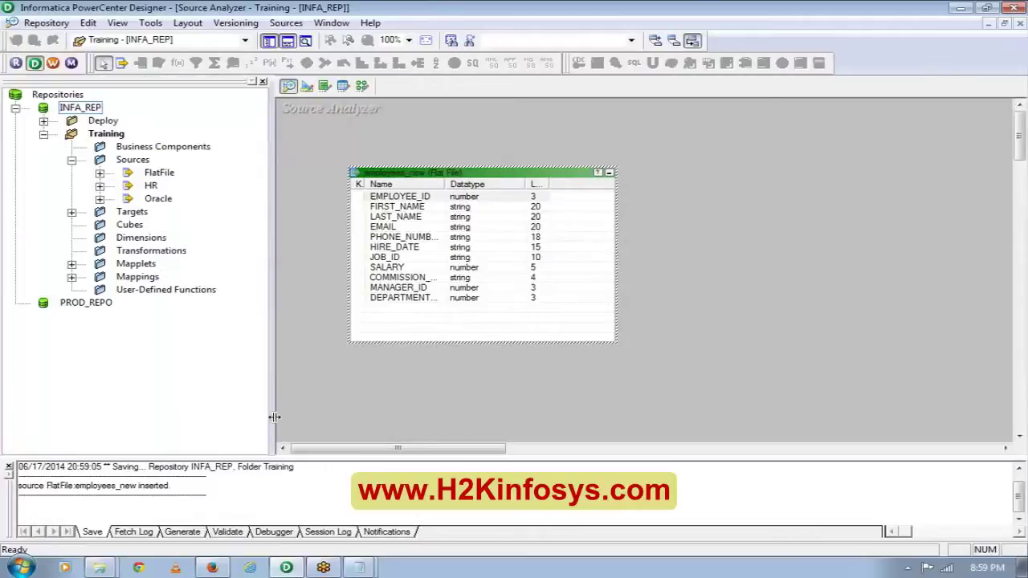
pyautogui.click(99, 173)
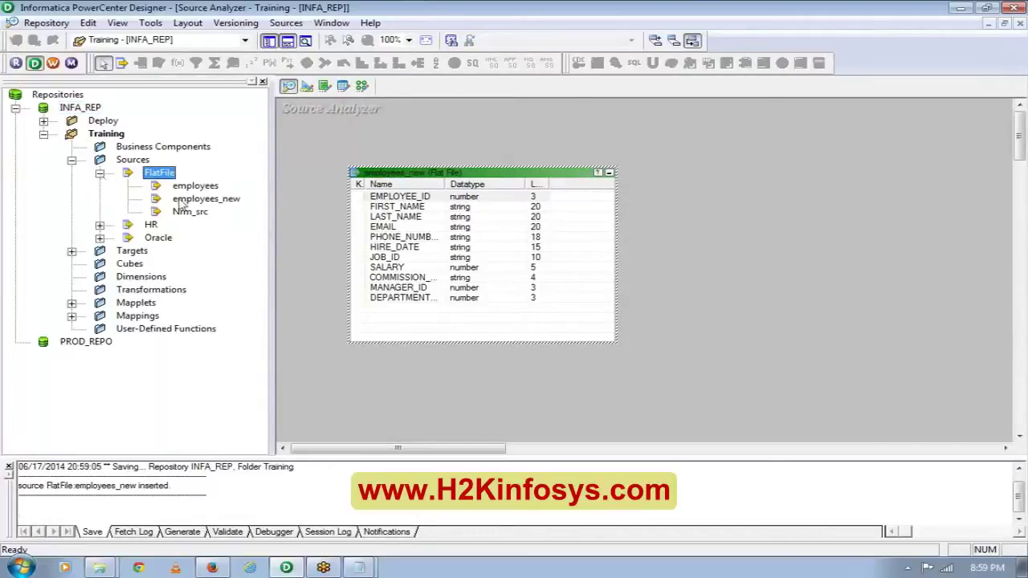
pyautogui.click(211, 199)
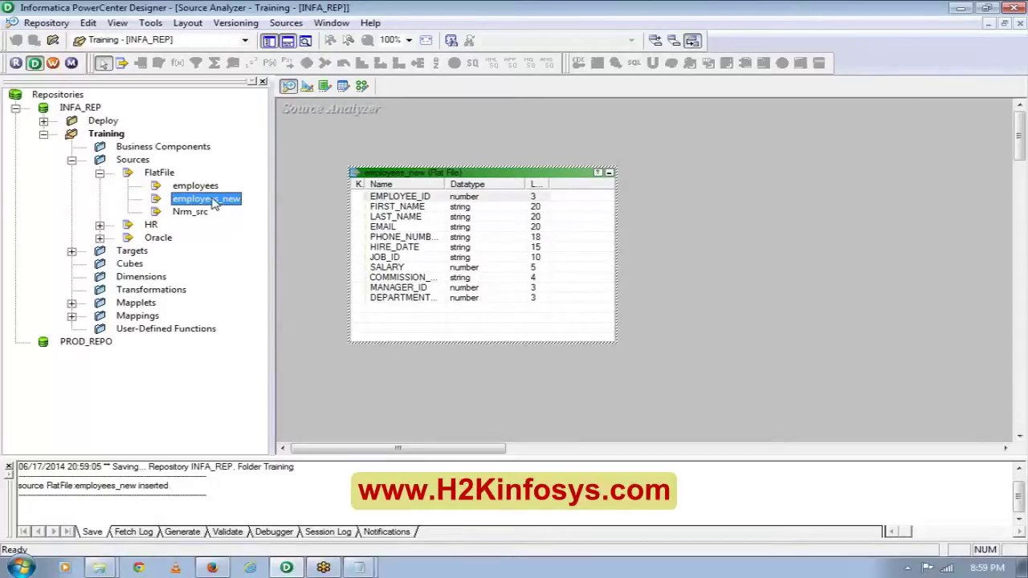
pyautogui.click(349, 149)
pyautogui.click(349, 149)
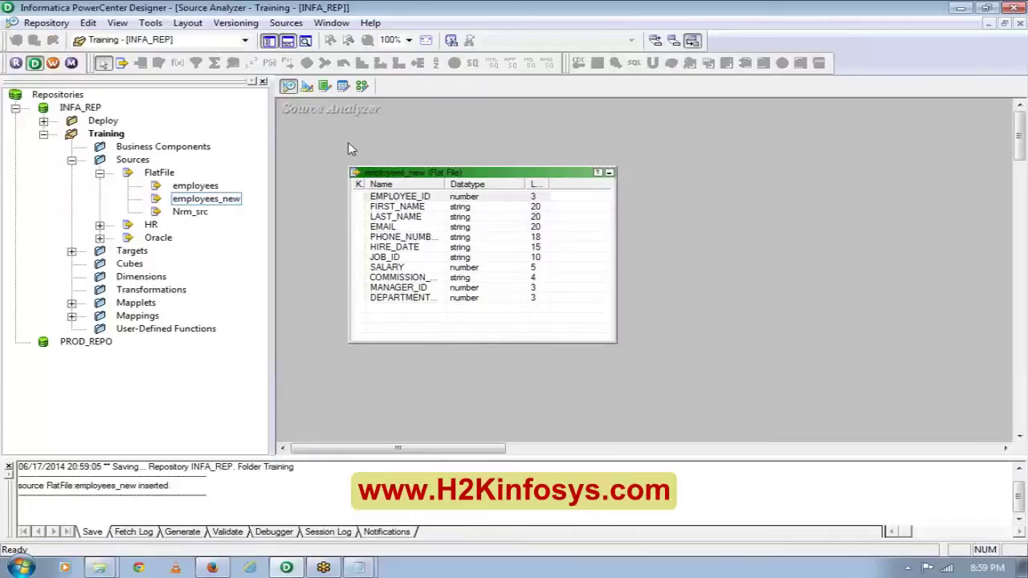
# - Switch to the Target Designer and clear the EMP target table from its workspace
pyautogui.click(311, 91)
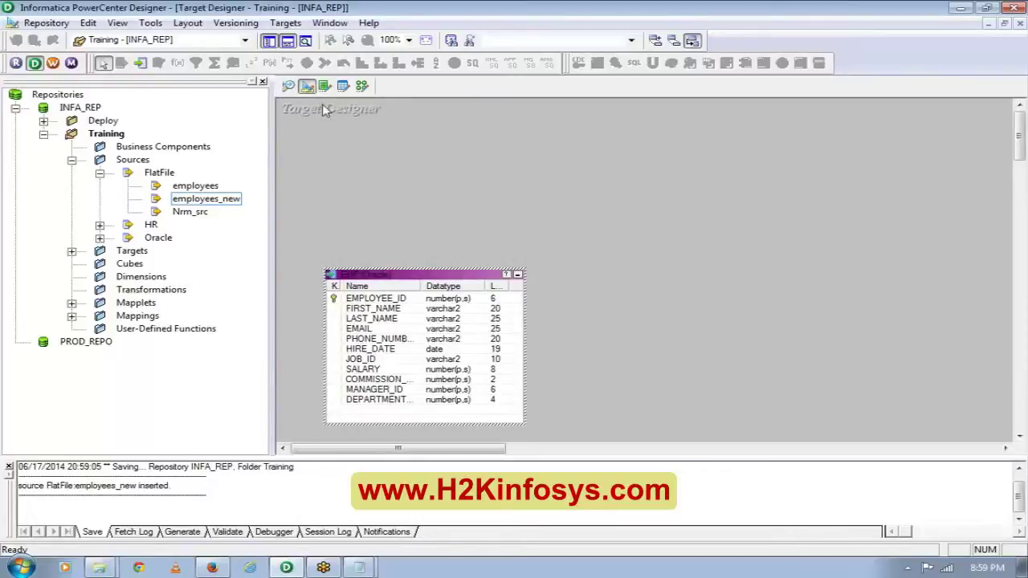
pyautogui.rightClick(444, 242)
pyautogui.click(488, 265)
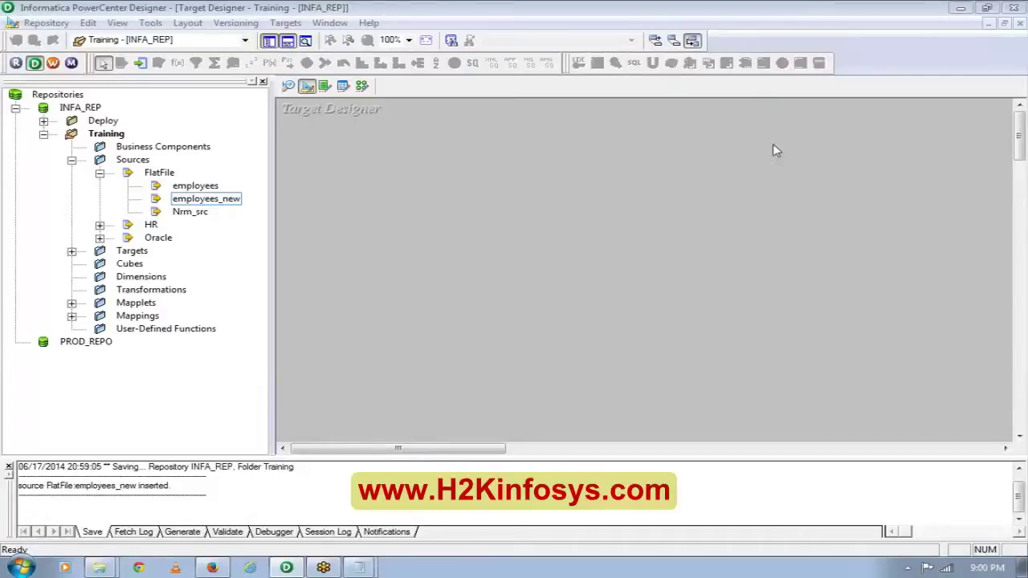
# - Return to the Source Analyzer, switch to the employees file in Notepad, and examine the employee ID length in the first record
pyautogui.click(288, 86)
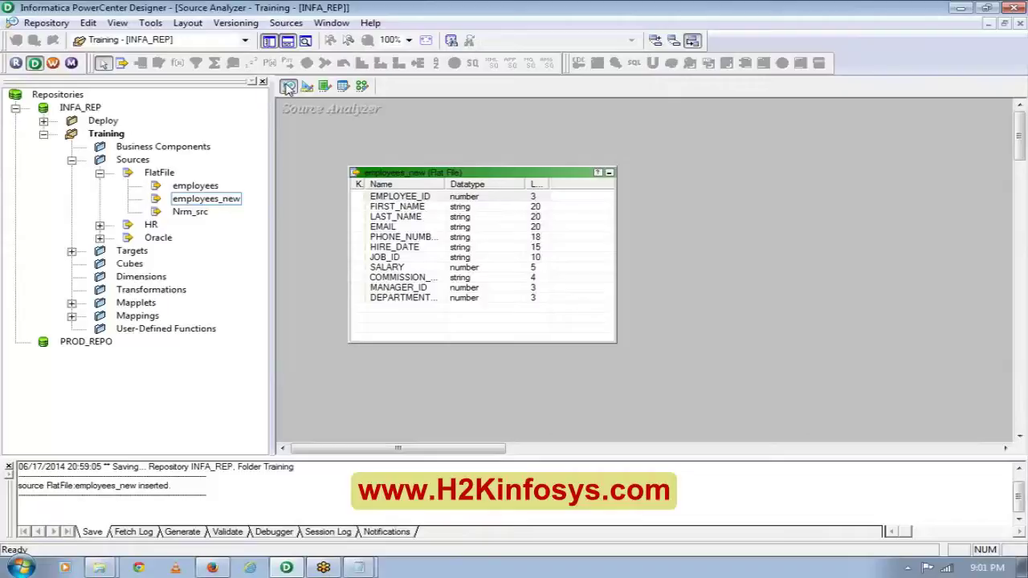
pyautogui.click(288, 88)
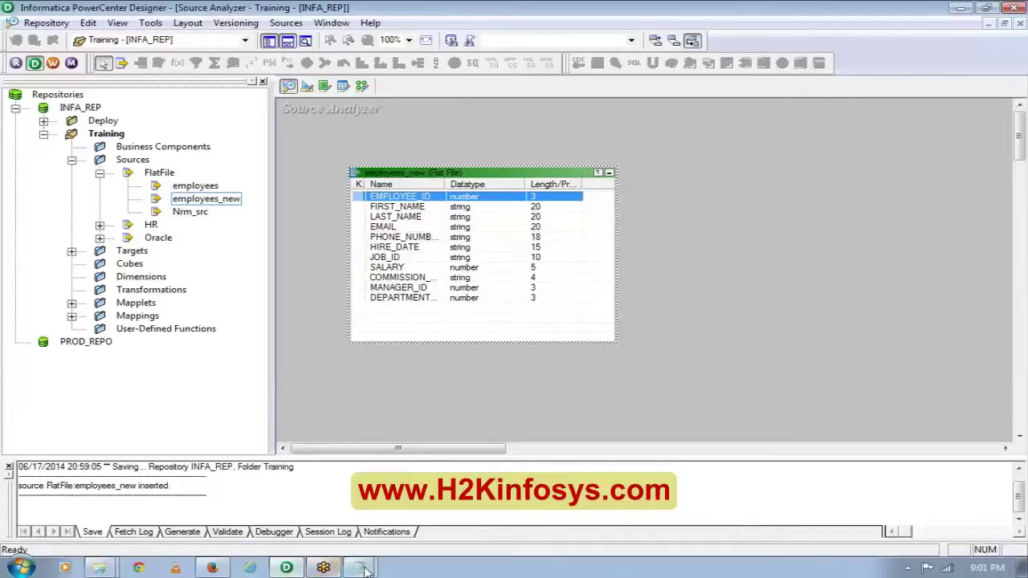
pyautogui.moveTo(359, 568)
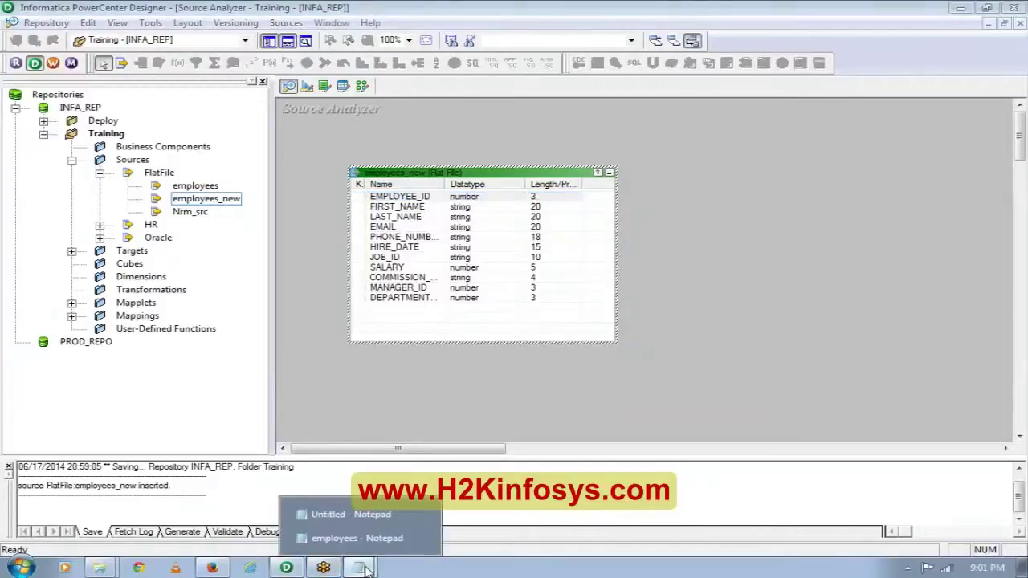
pyautogui.click(357, 538)
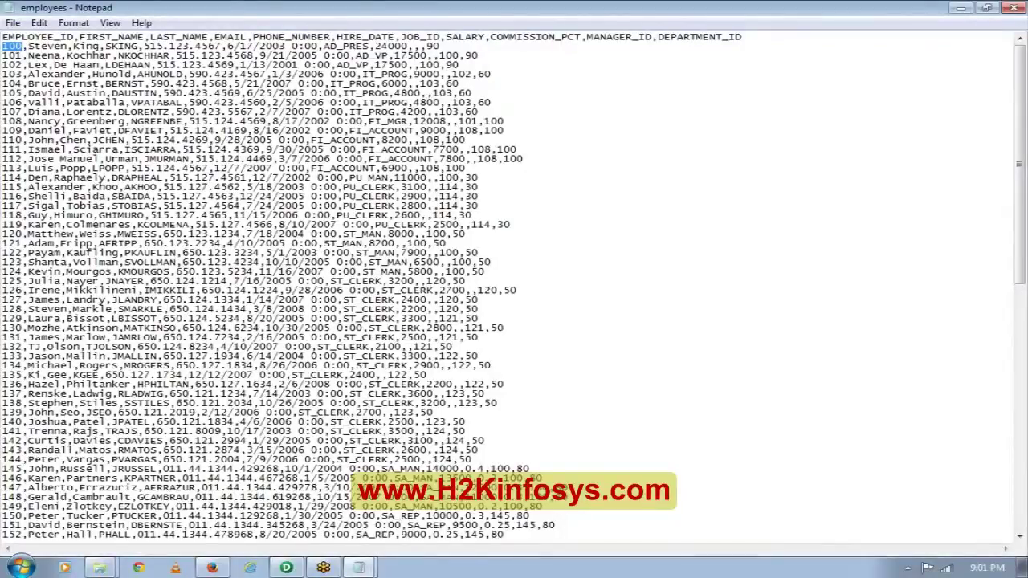
pyautogui.click(28, 46)
pyautogui.hotkey('shift', 'Left')
pyautogui.hotkey('shift', 'Left')
pyautogui.hotkey('shift', 'Left')
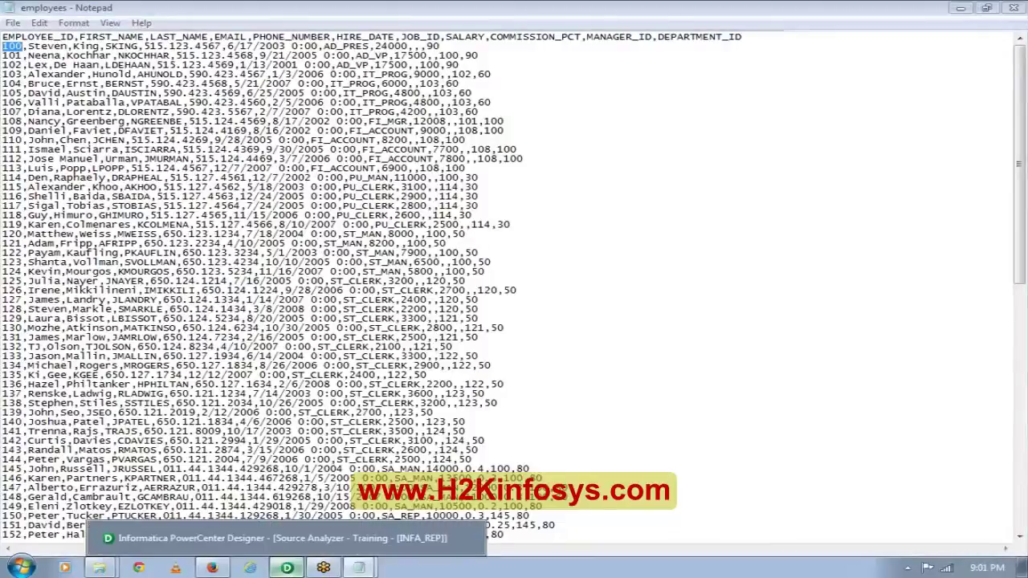
# - Switch back to PowerCenter Designer and review the FIRST_NAME, LAST_NAME and EMAIL lengths in employees_new
pyautogui.click(286, 568)
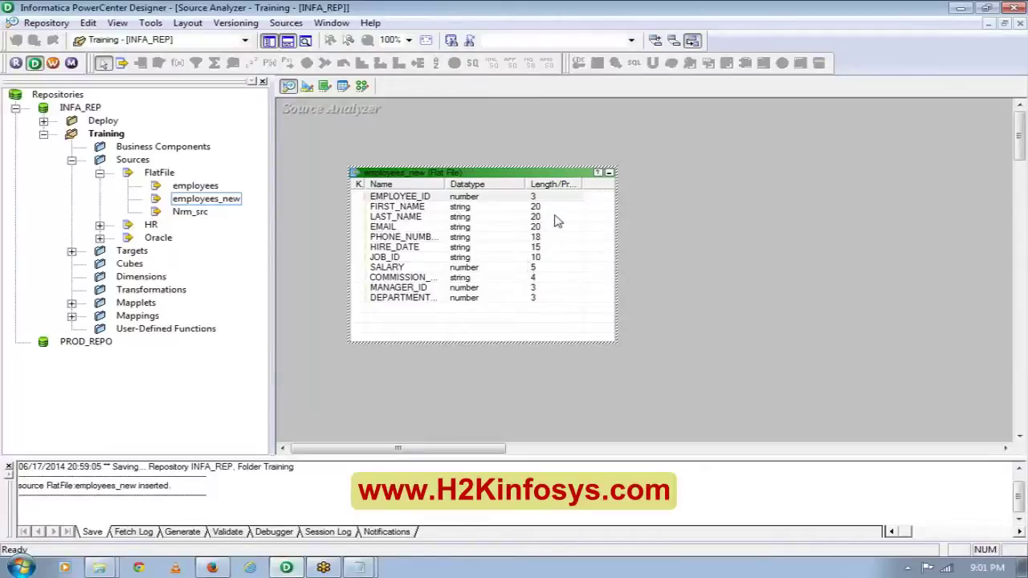
pyautogui.click(433, 209)
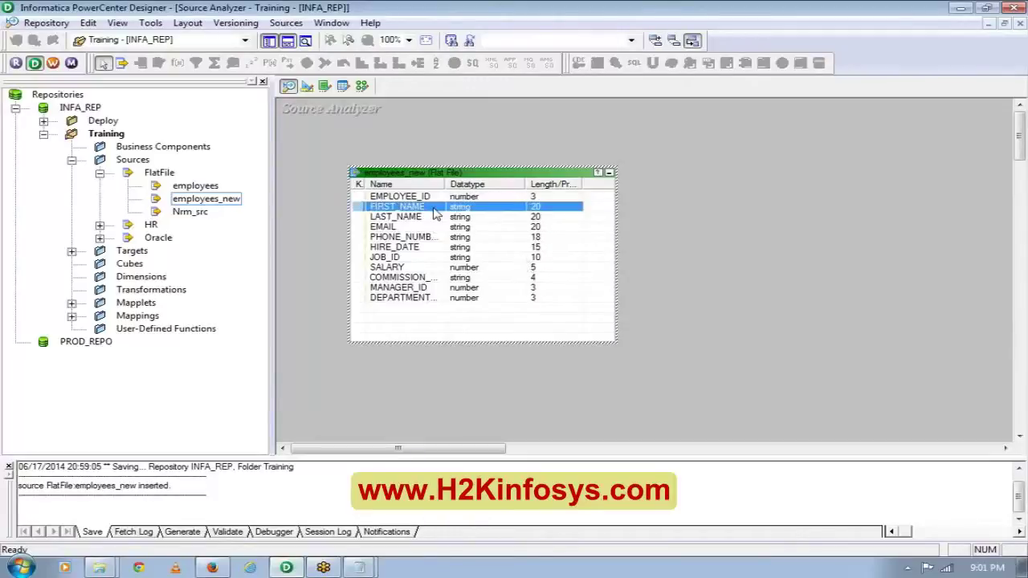
pyautogui.click(430, 217)
pyautogui.click(422, 229)
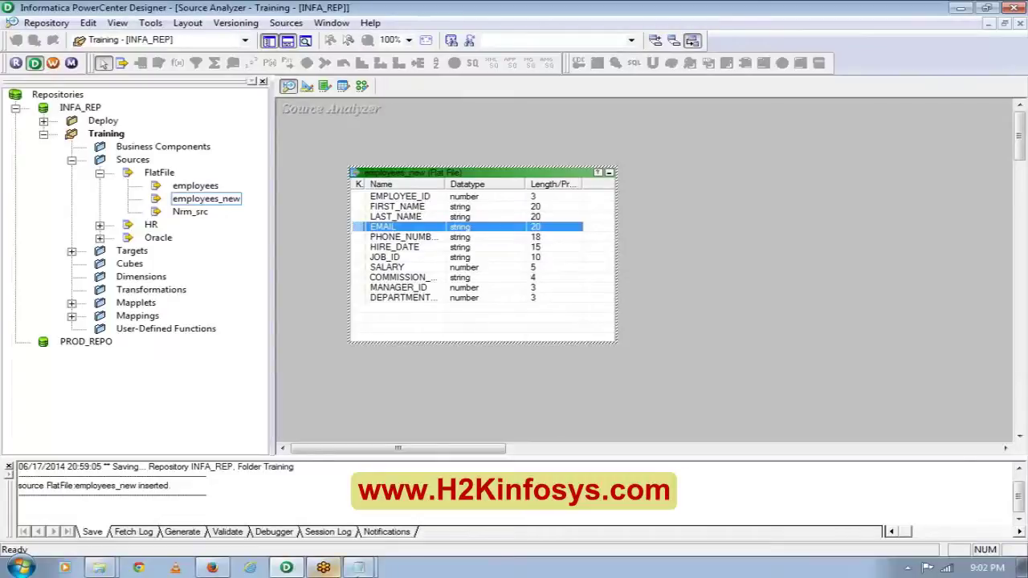
# - Review the employees file in Notepad once more, and return to PowerCenter Designer to check the FIRST_NAME length
pyautogui.click(360, 567)
pyautogui.click(361, 538)
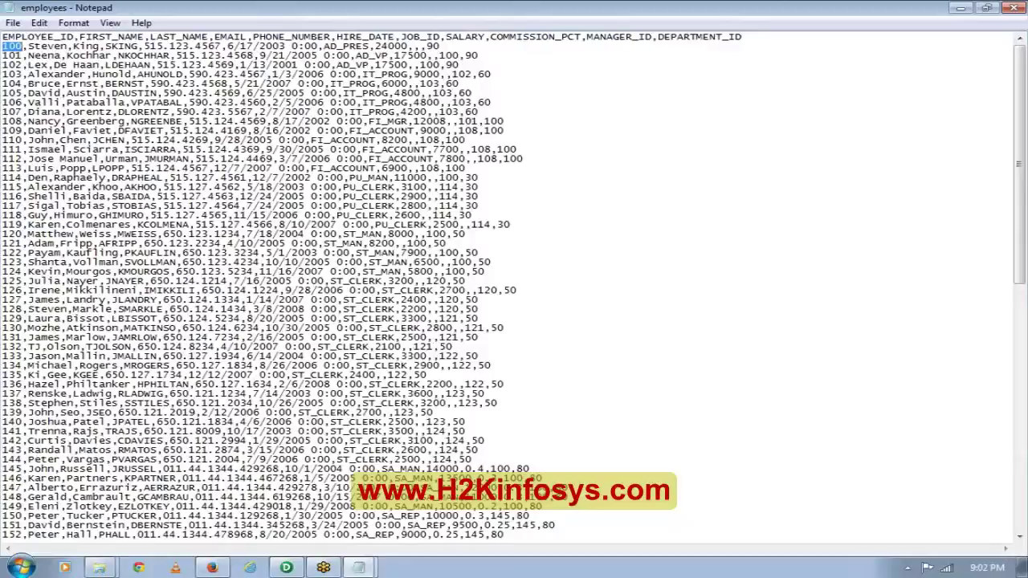
pyautogui.click(287, 568)
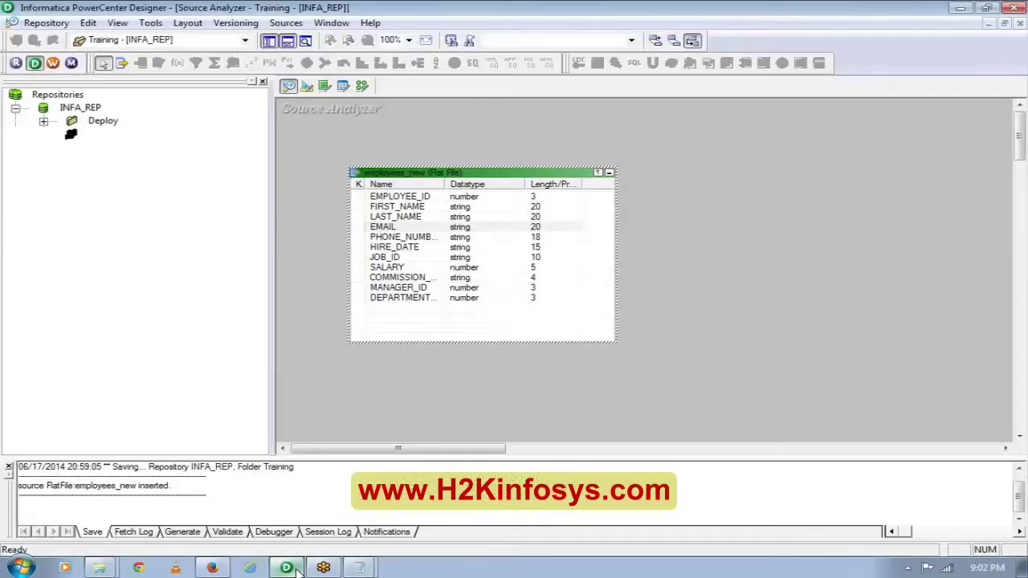
pyautogui.click(540, 209)
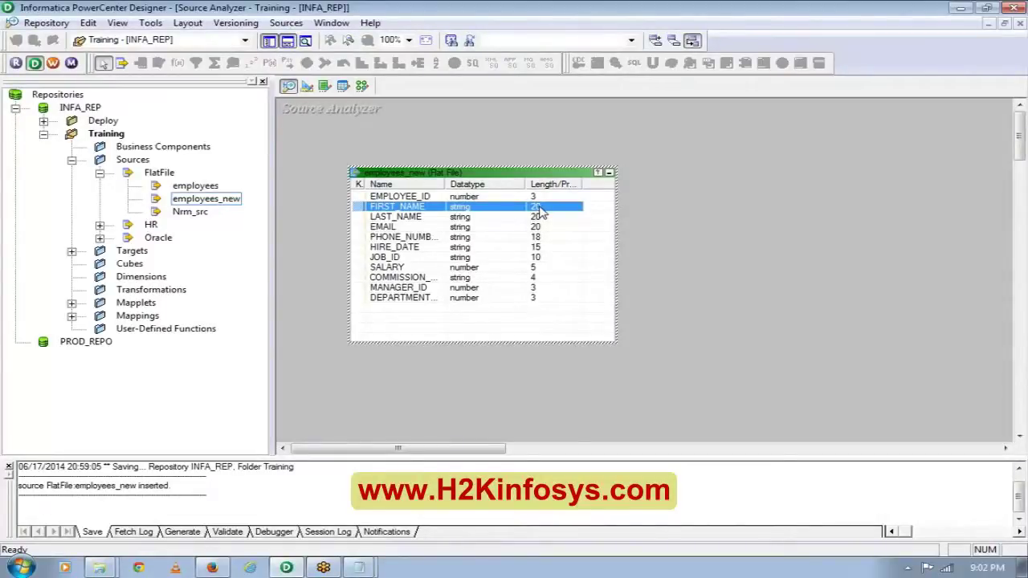
# - Open the employees file in Notepad and append a record with ID 207 and a long run of v characters as the first name
pyautogui.click(363, 569)
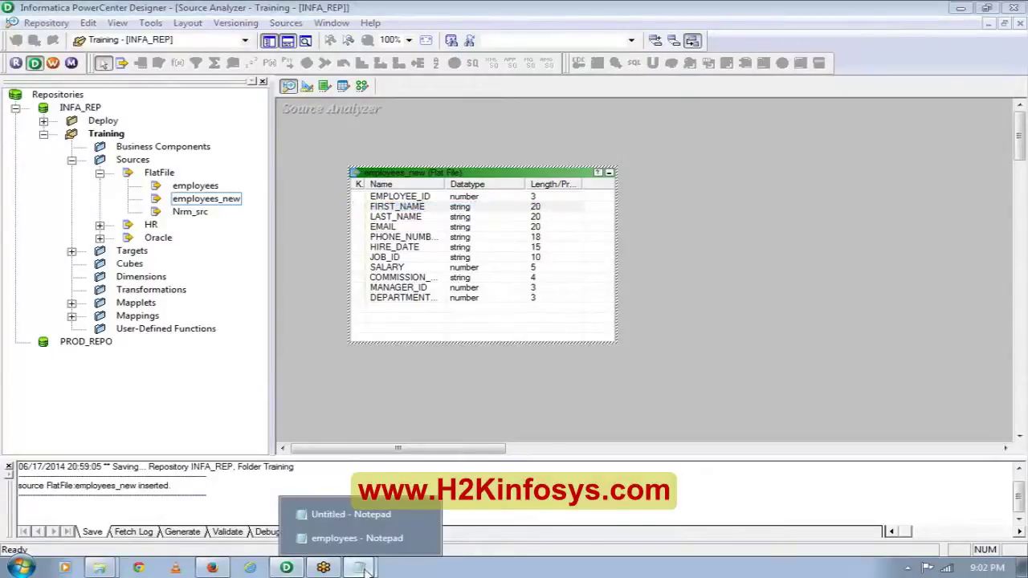
pyautogui.click(406, 538)
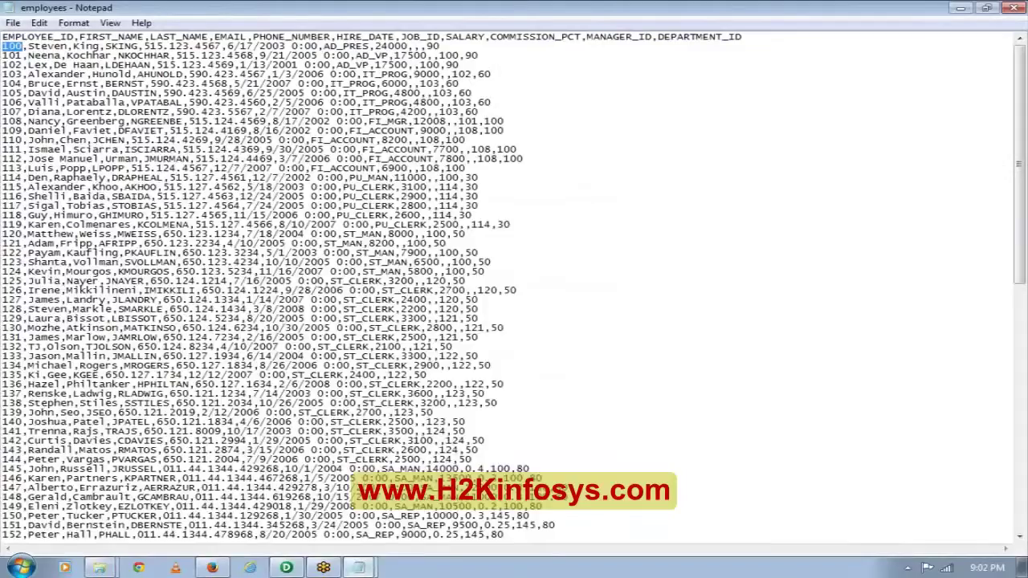
pyautogui.click(1021, 499)
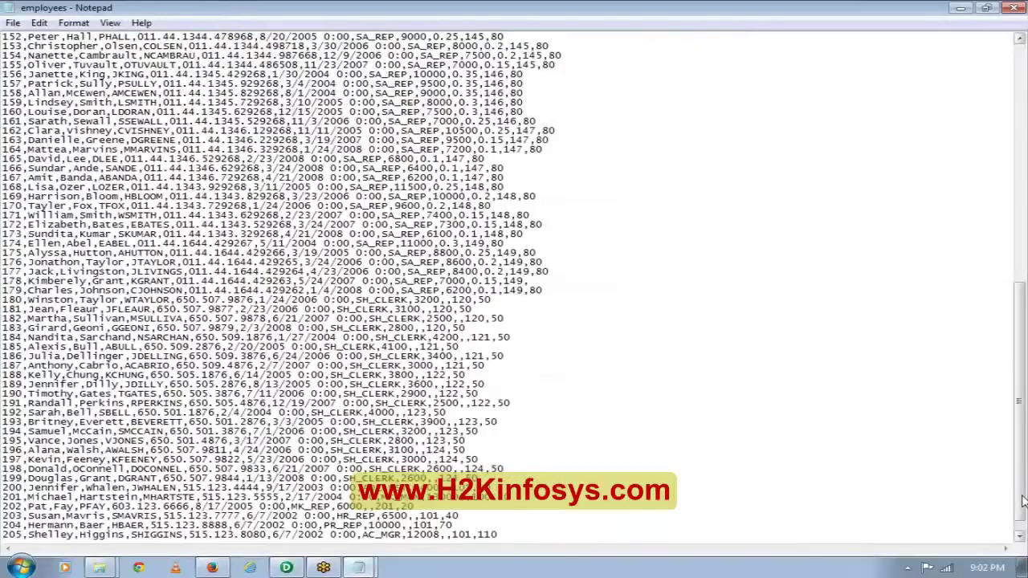
pyautogui.click(1022, 500)
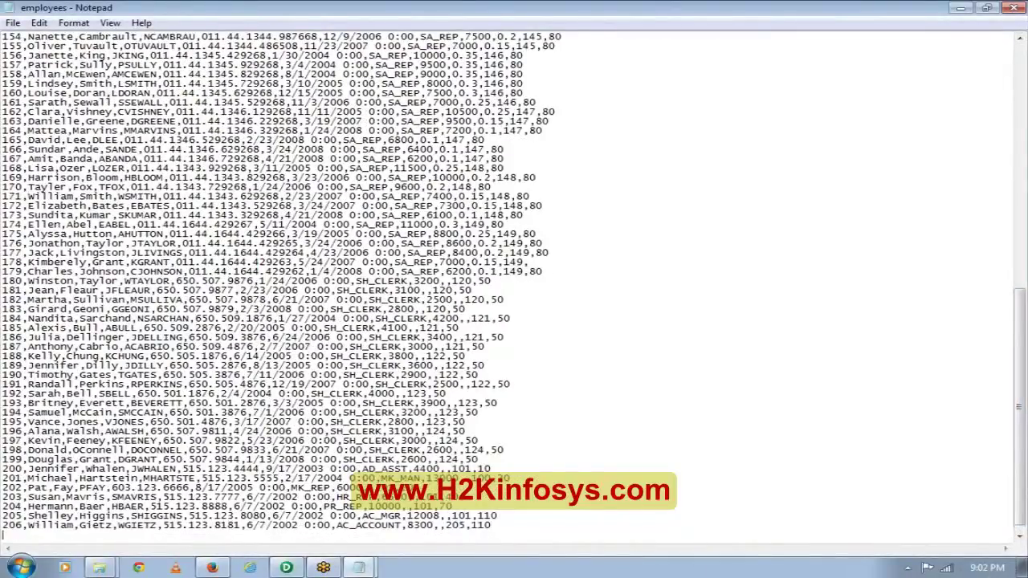
pyautogui.write('207,VVVVVVVVVVVVVVVVVVVVVVVVVVVVVVVVVVVVVVVVVVVVVVVVVVVVVVVVVVVVVVVV')
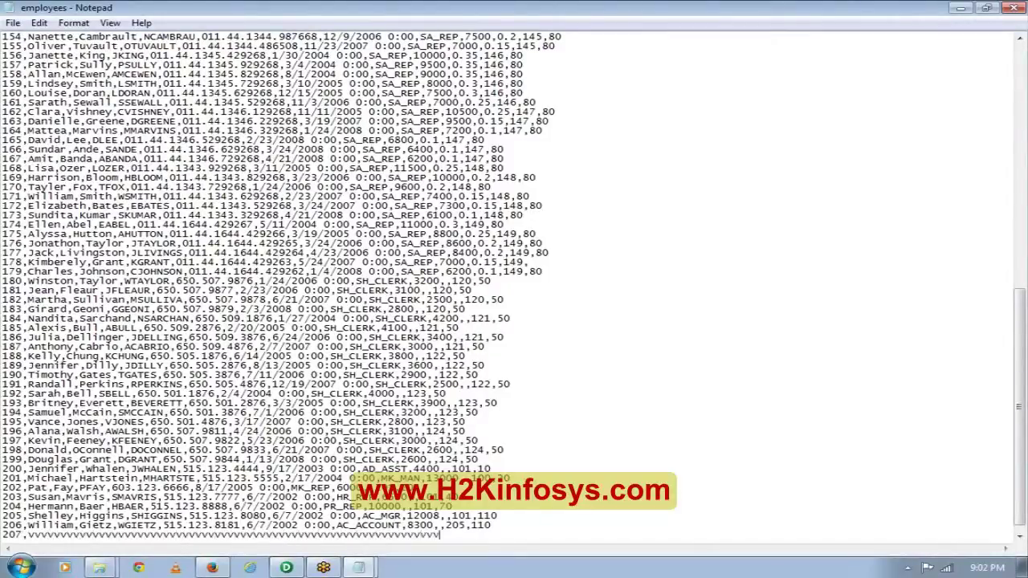
pyautogui.write('VVVVV,')
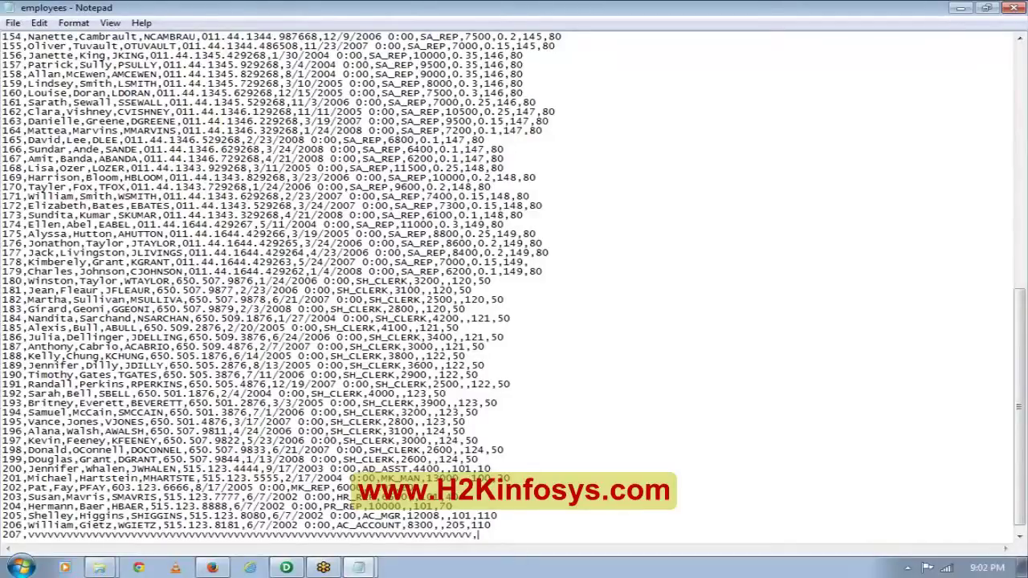
# - Review the FIRST_NAME length of employees_new in PowerCenter Designer, and return to the employees file in Notepad
pyautogui.click(286, 568)
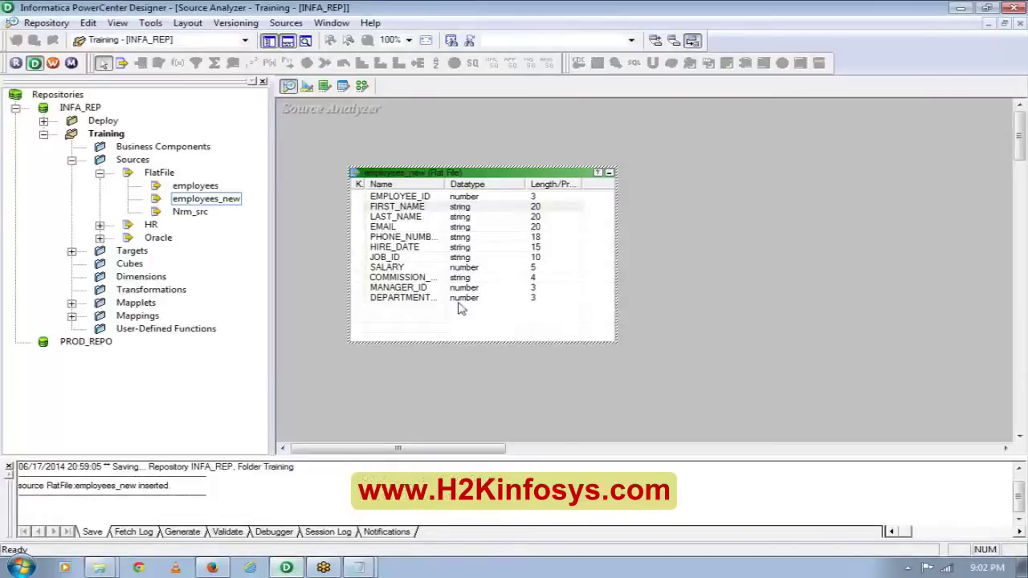
pyautogui.click(428, 210)
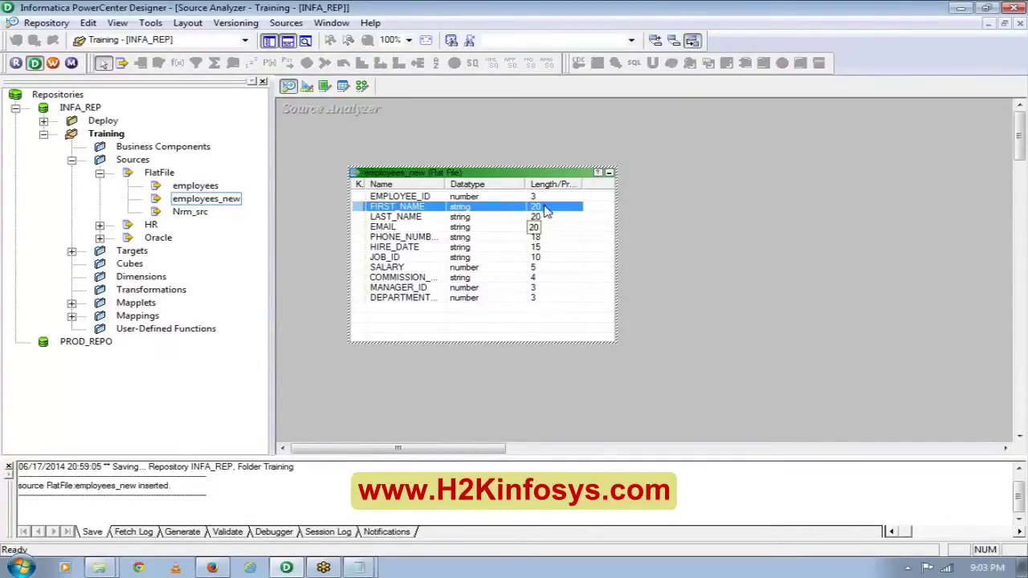
pyautogui.moveTo(356, 571)
pyautogui.click(359, 569)
pyautogui.click(346, 540)
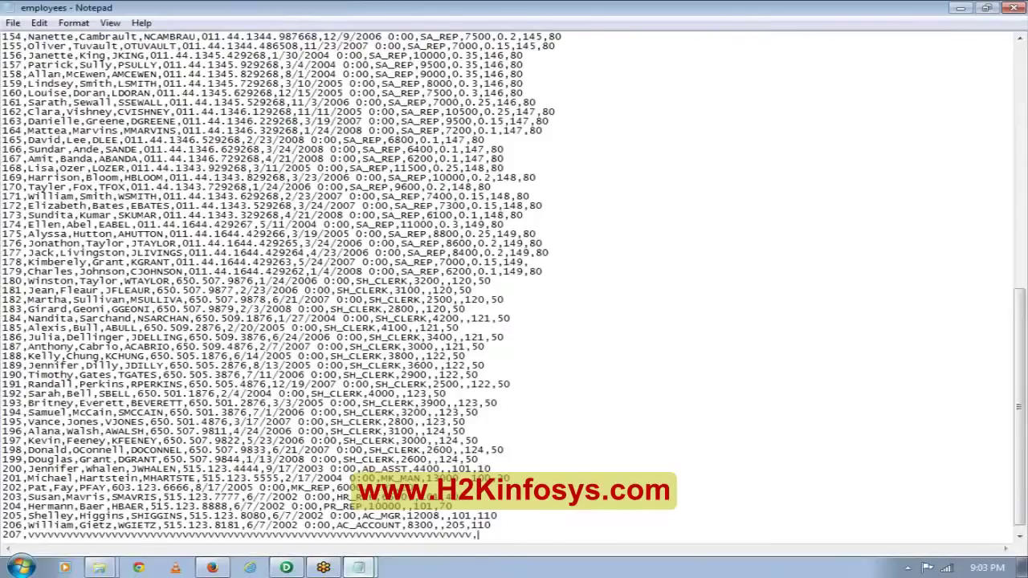
# - Highlight the run of v characters in record 207, first entirely and again from its start, to examine the first name's length
pyautogui.moveTo(28, 535); pyautogui.dragTo(474, 526)
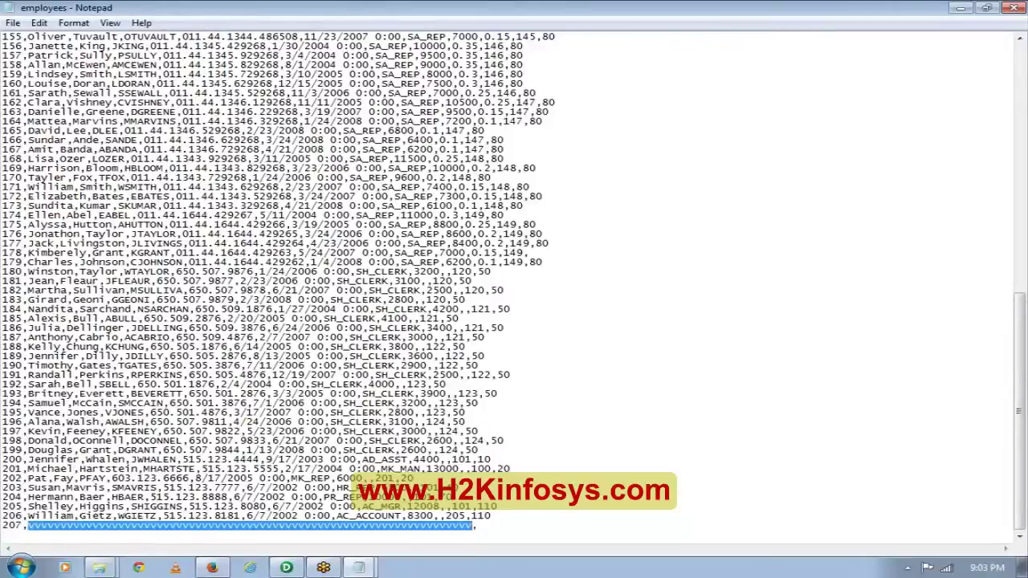
pyautogui.press('Home')
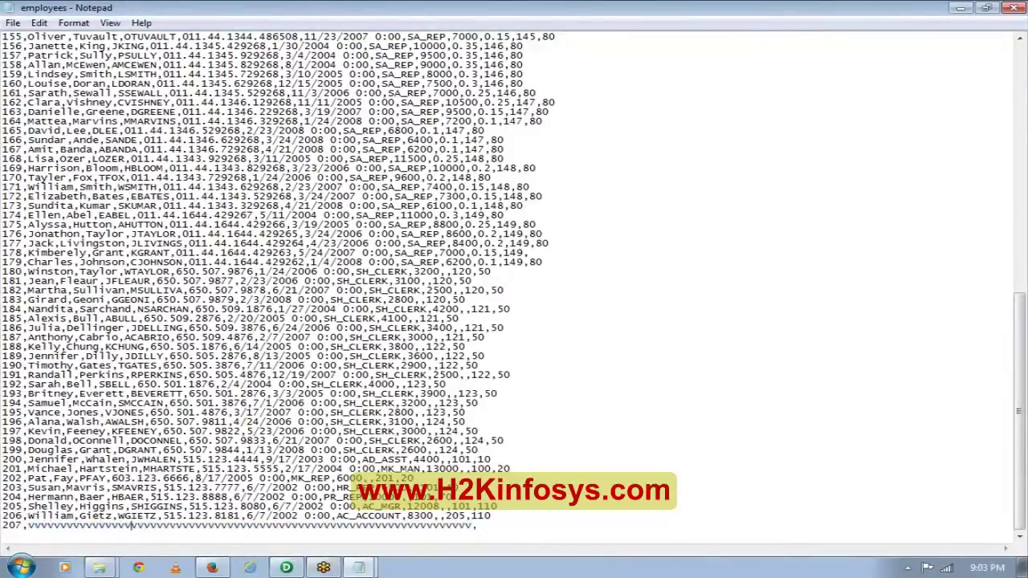
pyautogui.hotkey('shift', 'End')
pyautogui.press('End')
pyautogui.hotkey('shift', 'Home')
pyautogui.press('End')
pyautogui.hotkey('shift', 'Right')
pyautogui.hotkey('shift', 'Right')
pyautogui.hotkey('shift', 'Right')
pyautogui.hotkey('shift', 'Right')
pyautogui.hotkey('shift', 'Right')
pyautogui.hotkey('shift', 'Right')
pyautogui.hotkey('shift', 'Right')
pyautogui.hotkey('shift', 'Right')
pyautogui.hotkey('shift', 'Right')
pyautogui.hotkey('shift', 'Right')
pyautogui.hotkey('shift', 'Right')
pyautogui.hotkey('shift', 'Right')
pyautogui.hotkey('shift', 'Right')
pyautogui.hotkey('shift', 'Right')
pyautogui.hotkey('shift', 'Right')
pyautogui.hotkey('shift', 'Right')
pyautogui.hotkey('shift', 'Right')
pyautogui.hotkey('shift', 'Right')
pyautogui.hotkey('shift', 'Right')
pyautogui.hotkey('shift', 'Right')
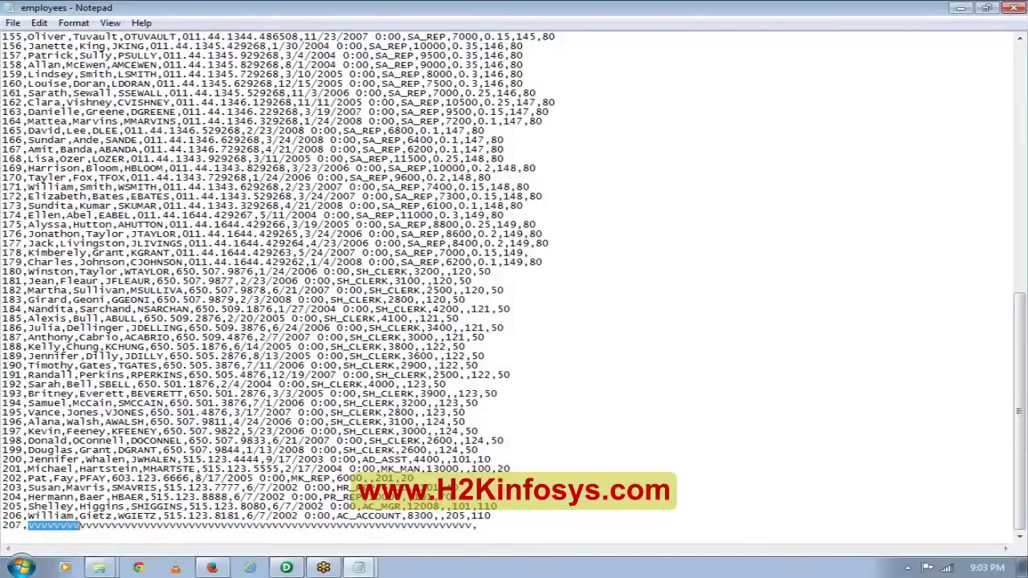
pyautogui.hotkey('shift', 'Right')
pyautogui.hotkey('shift', 'Right')
pyautogui.hotkey('shift', 'Right')
pyautogui.hotkey('shift', 'Right')
pyautogui.hotkey('shift', 'Right')
pyautogui.hotkey('shift', 'Right')
pyautogui.hotkey('shift', 'Right')
pyautogui.hotkey('shift', 'Right')
pyautogui.hotkey('shift', 'Right')
pyautogui.hotkey('shift', 'Right')
pyautogui.hotkey('shift', 'Right')
pyautogui.hotkey('shift', 'Right')
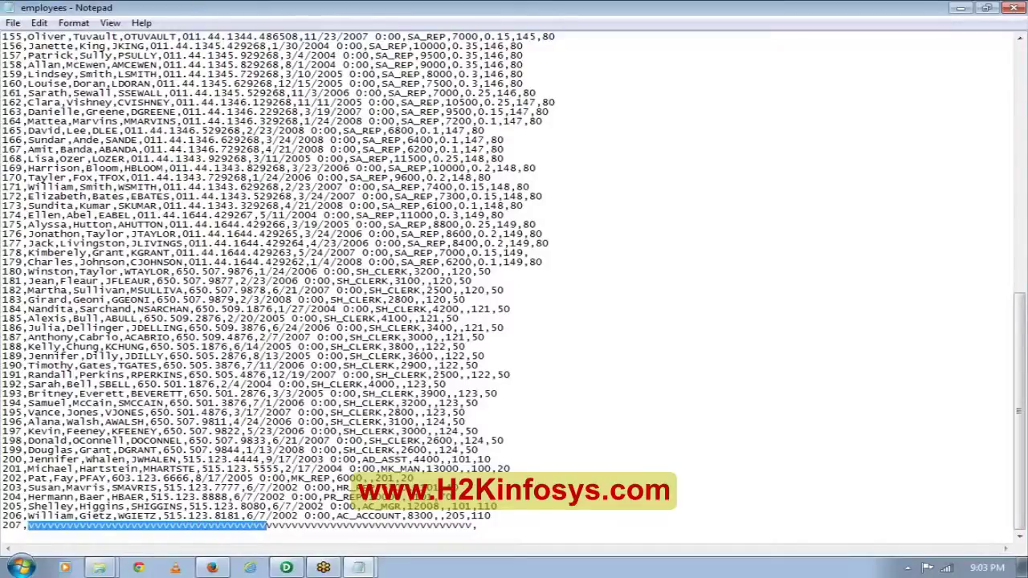
# - Check the FIRST_NAME length in PowerCenter Designer, collapse employees_new, and reexamine record 207 in Notepad
pyautogui.click(287, 567)
pyautogui.click(545, 210)
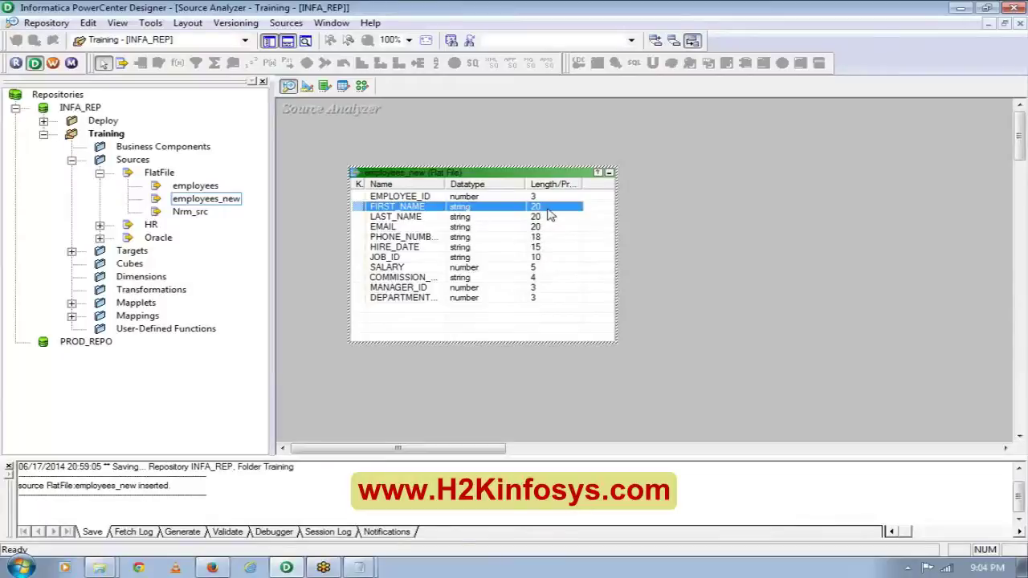
pyautogui.click(608, 173)
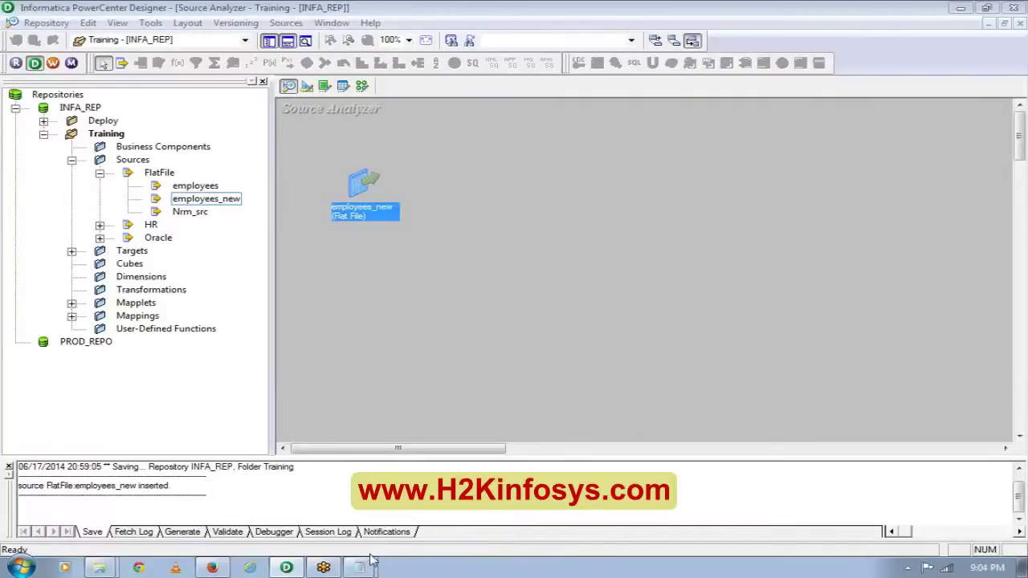
pyautogui.moveTo(372, 565)
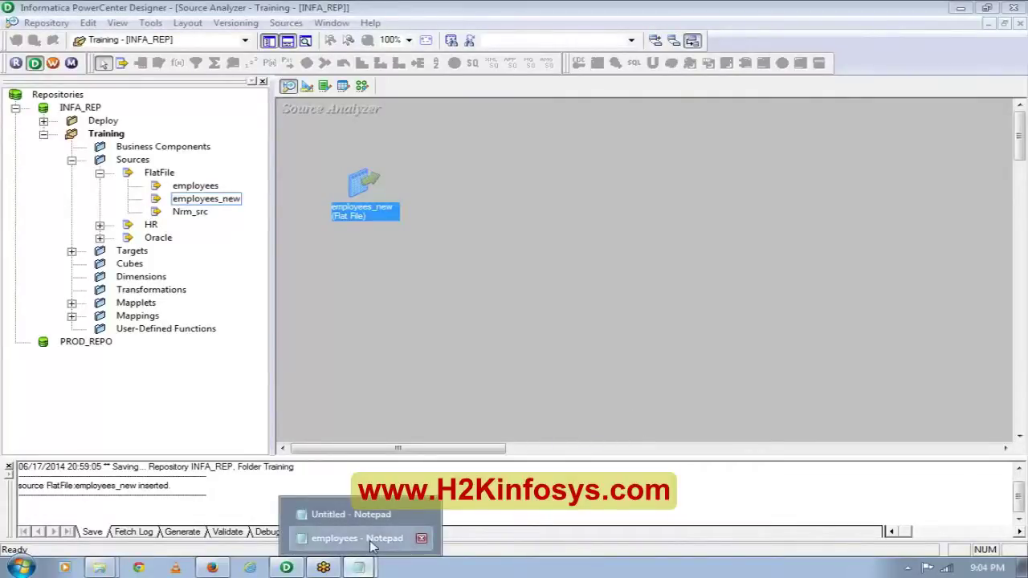
pyautogui.click(357, 538)
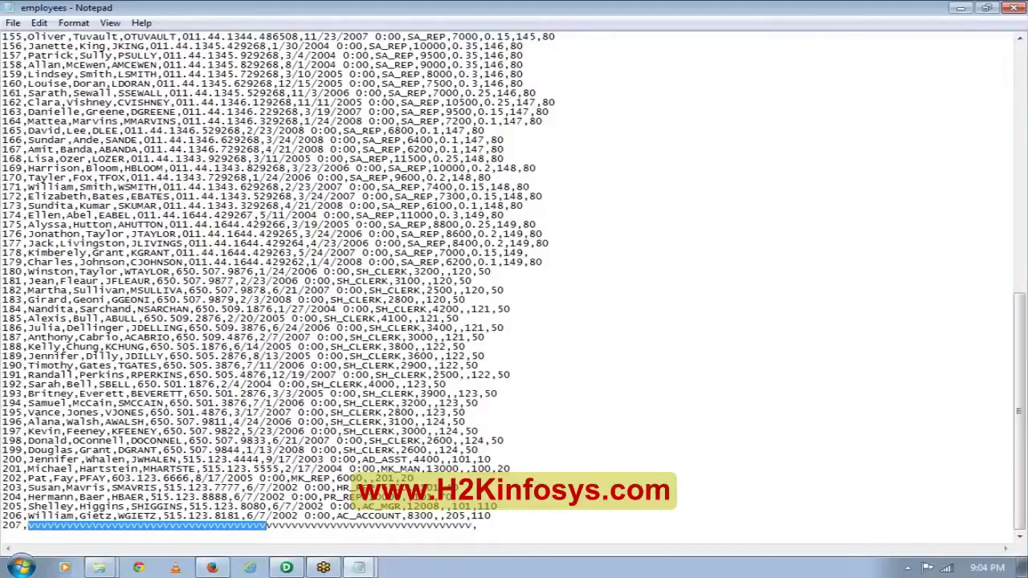
# - Return to PowerCenter Designer, expand the employees_new source, and switch to the Target Designer
pyautogui.click(286, 568)
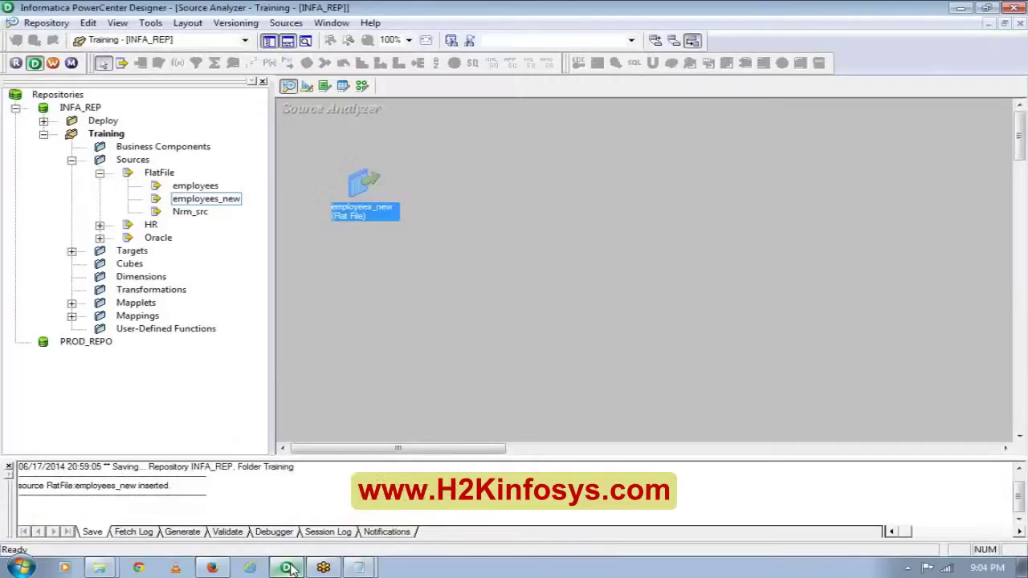
pyautogui.doubleClick(357, 186)
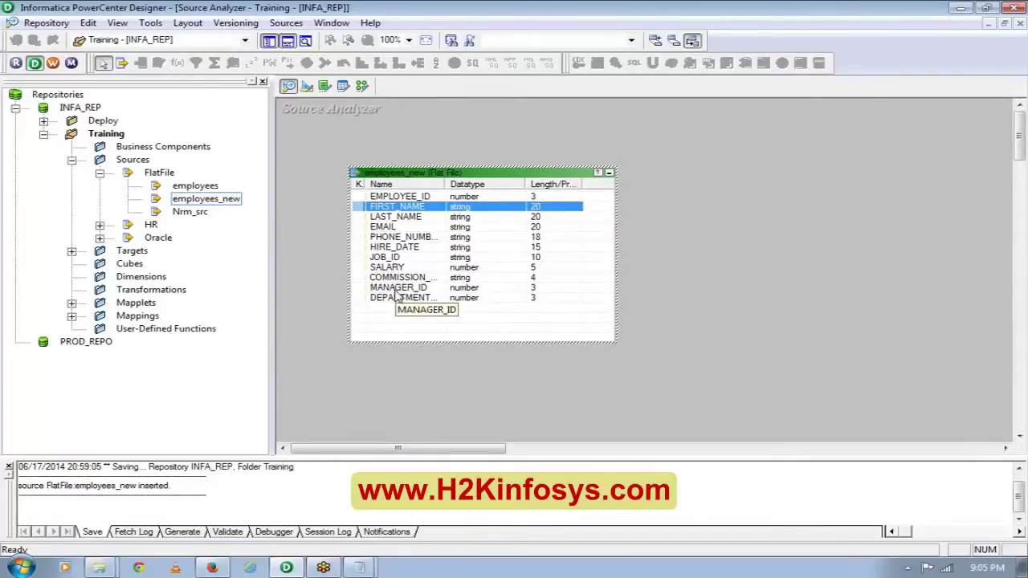
pyautogui.click(307, 86)
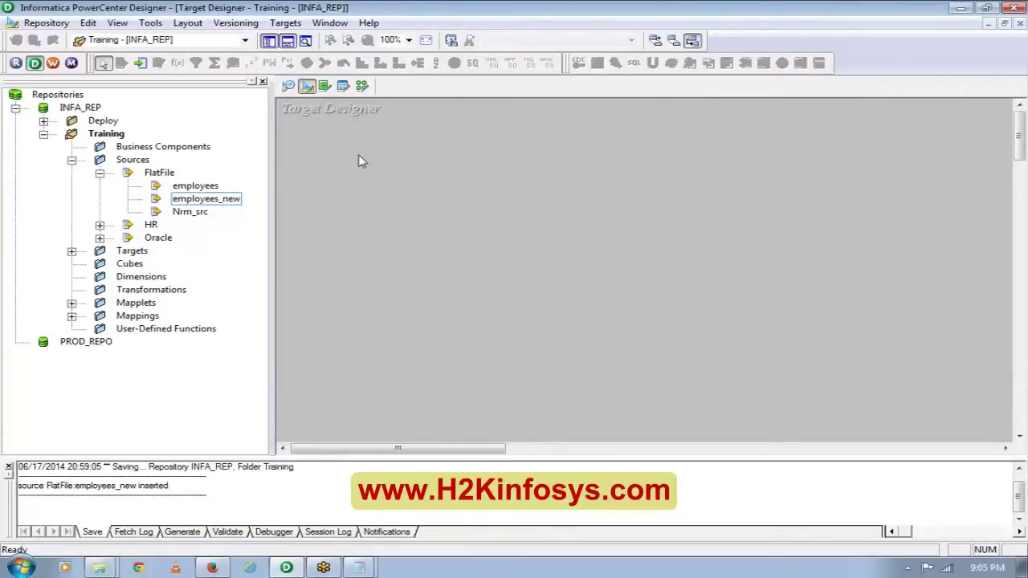
pyautogui.click(285, 23)
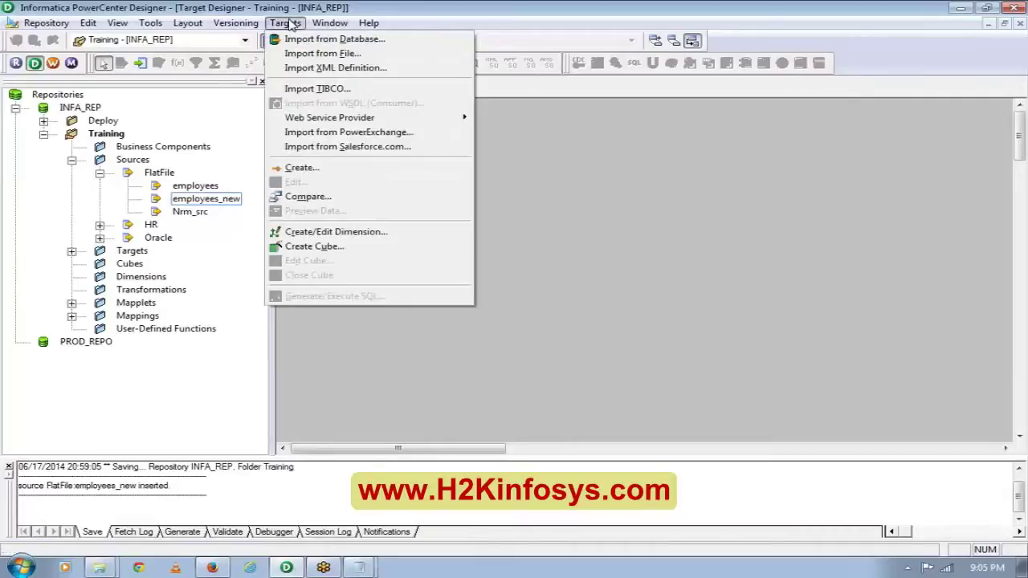
pyautogui.click(310, 54)
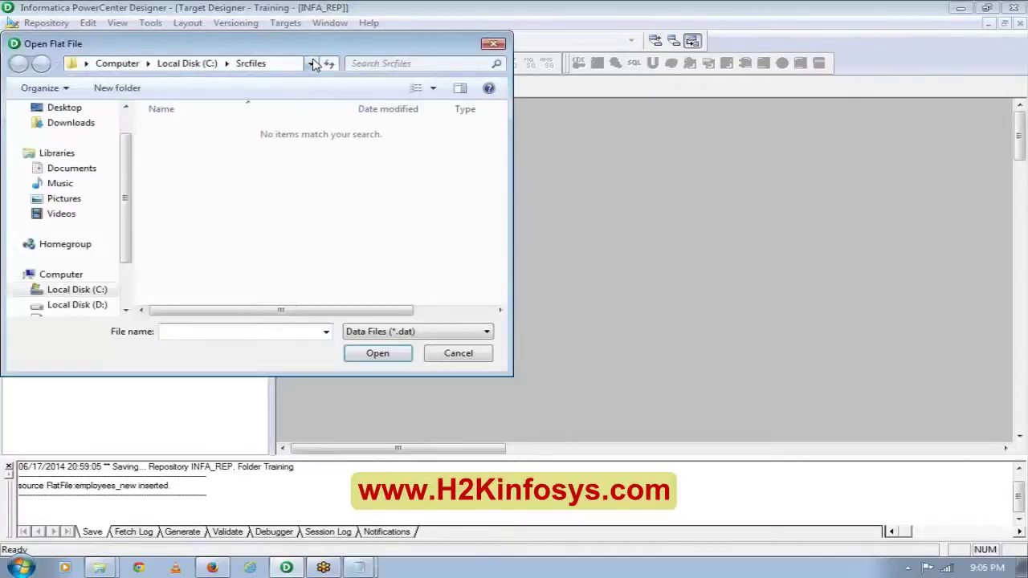
pyautogui.click(455, 355)
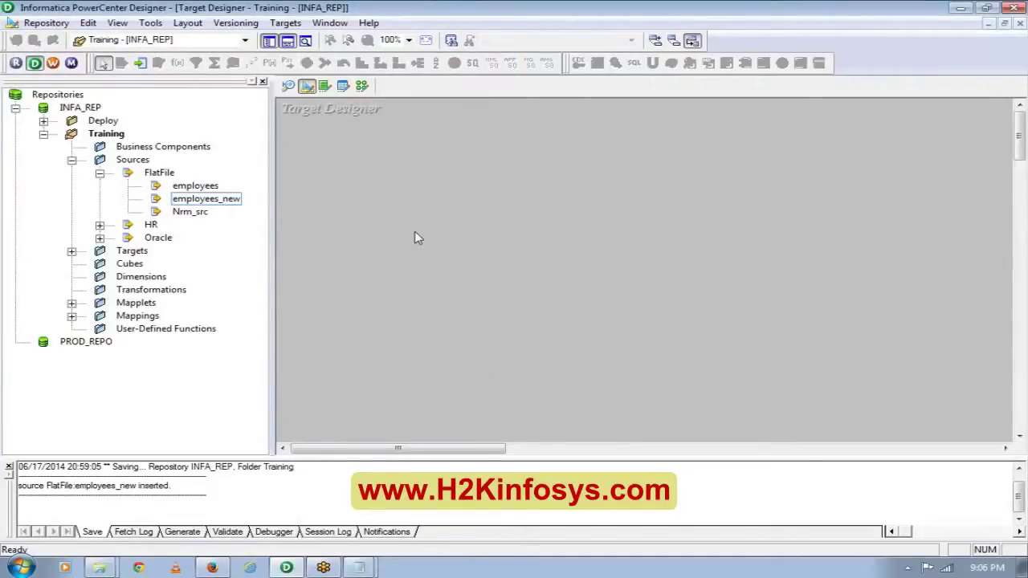
# - Create a target table named Employee_new with the Flat File database type
pyautogui.click(286, 24)
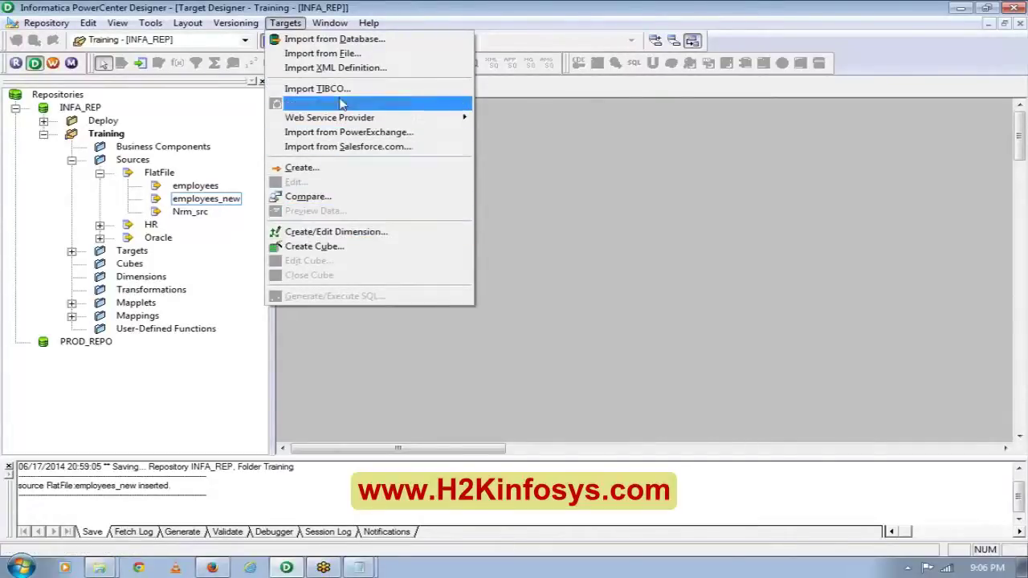
pyautogui.click(329, 167)
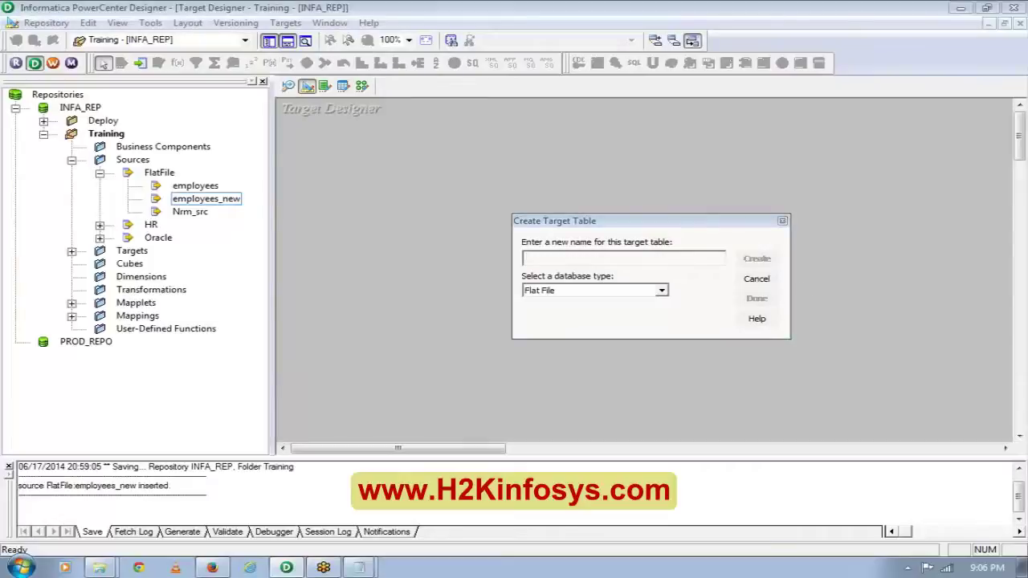
pyautogui.write('E')
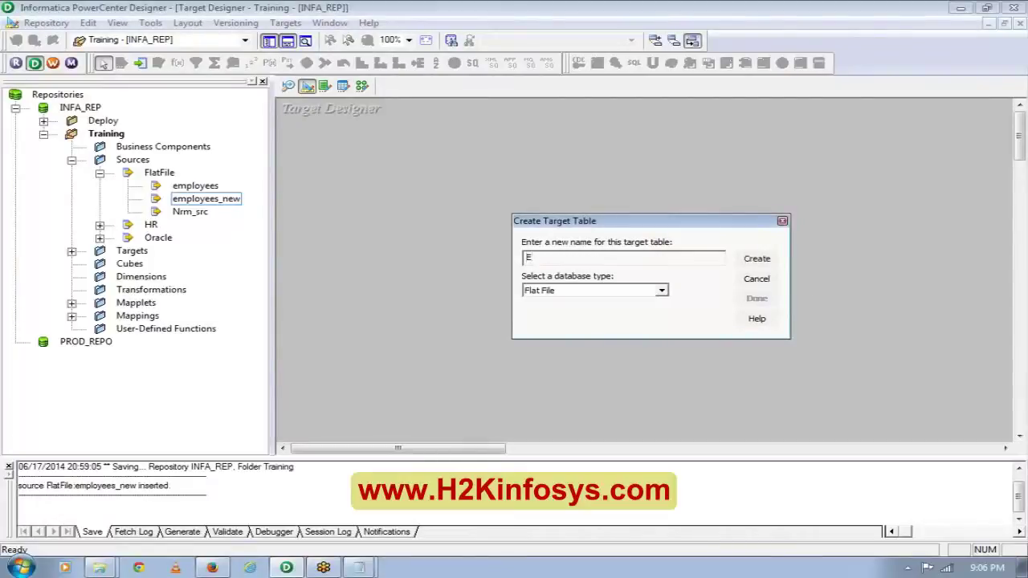
pyautogui.write('mployee_new')
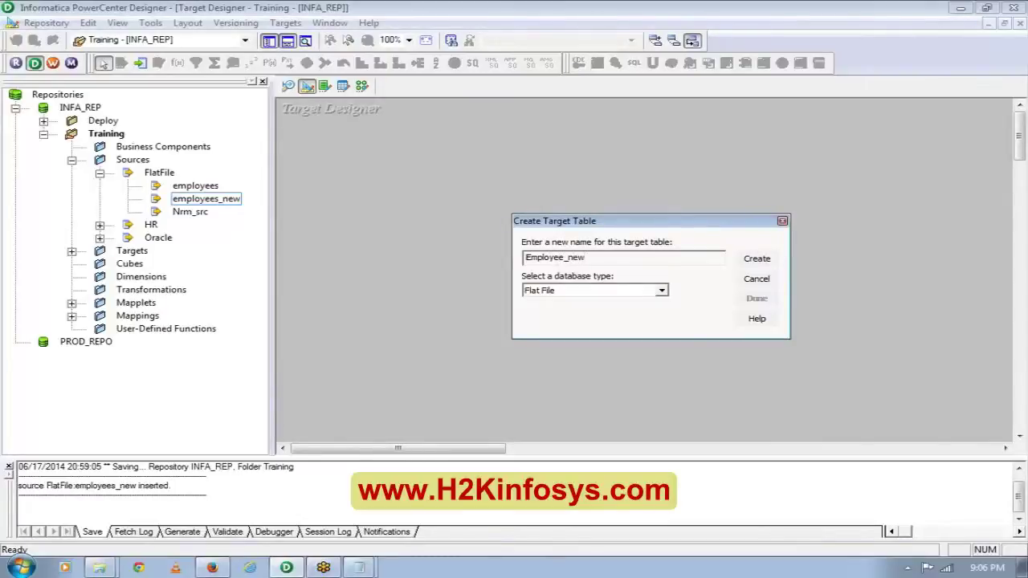
pyautogui.click(756, 259)
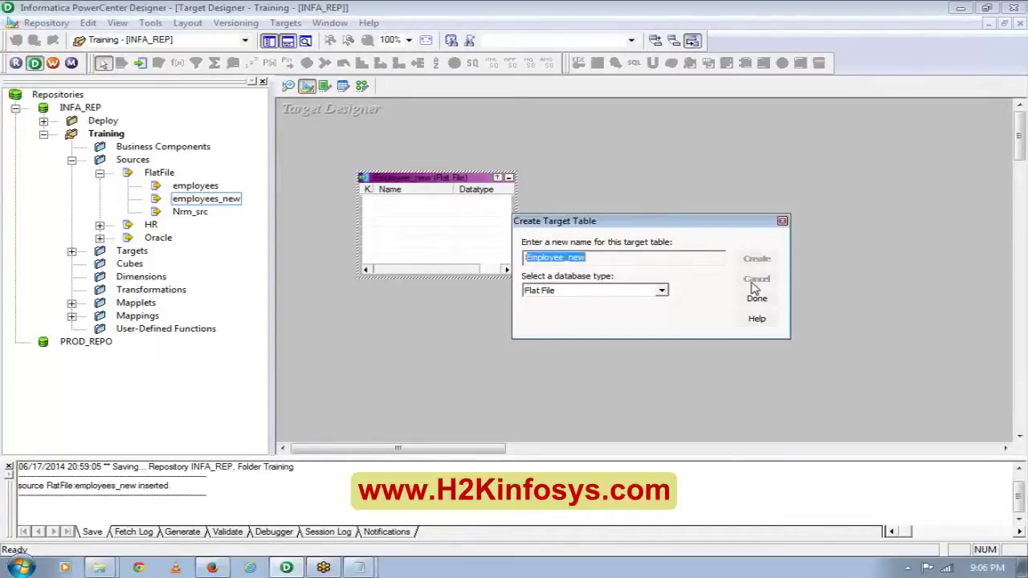
pyautogui.click(757, 299)
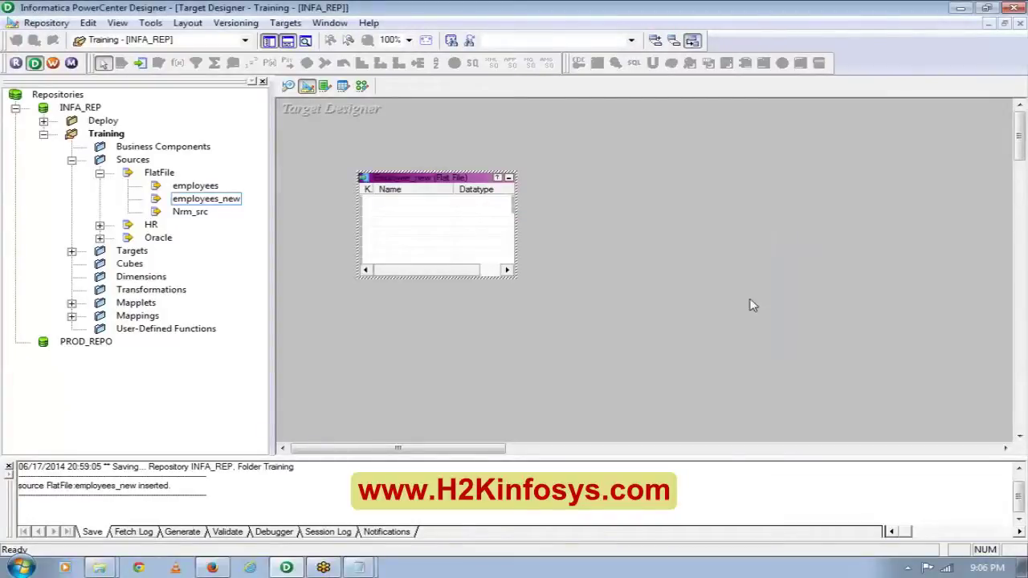
# - Edit the Employee_new target table and add a first column named EMP_ID
pyautogui.doubleClick(436, 220)
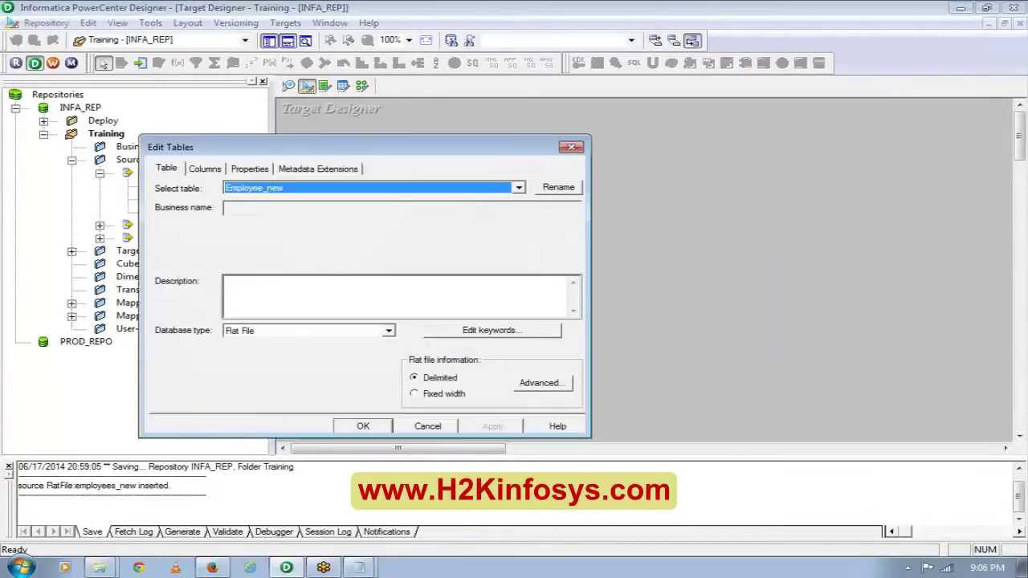
pyautogui.click(214, 172)
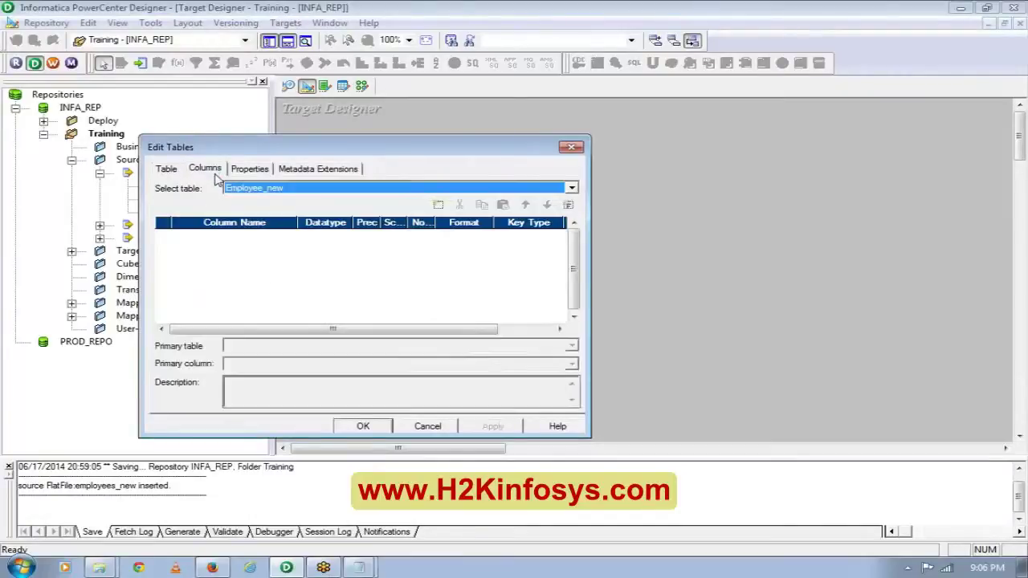
pyautogui.click(438, 205)
pyautogui.click(439, 205)
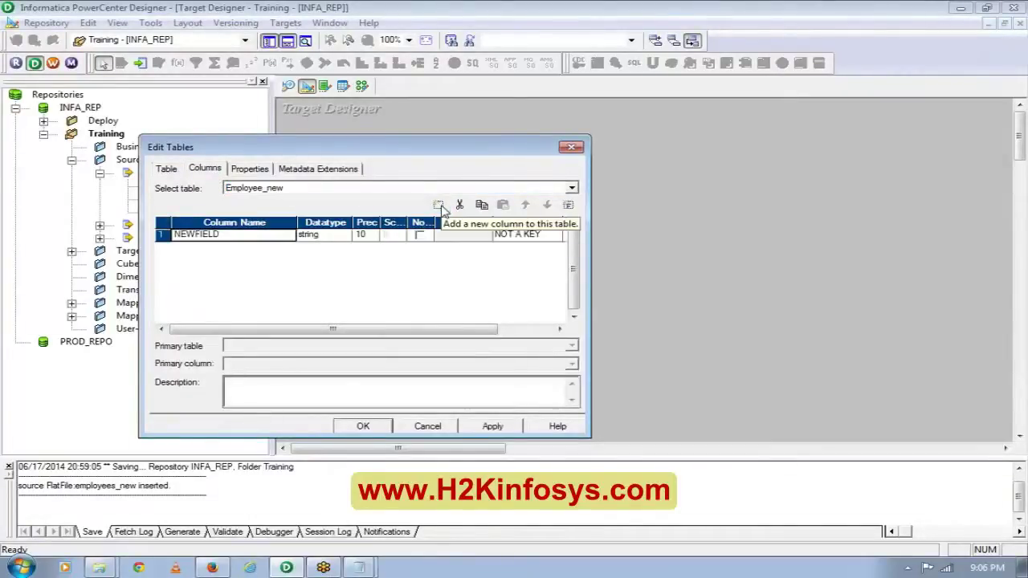
pyautogui.click(229, 237)
pyautogui.moveTo(219, 234); pyautogui.dragTo(126, 228)
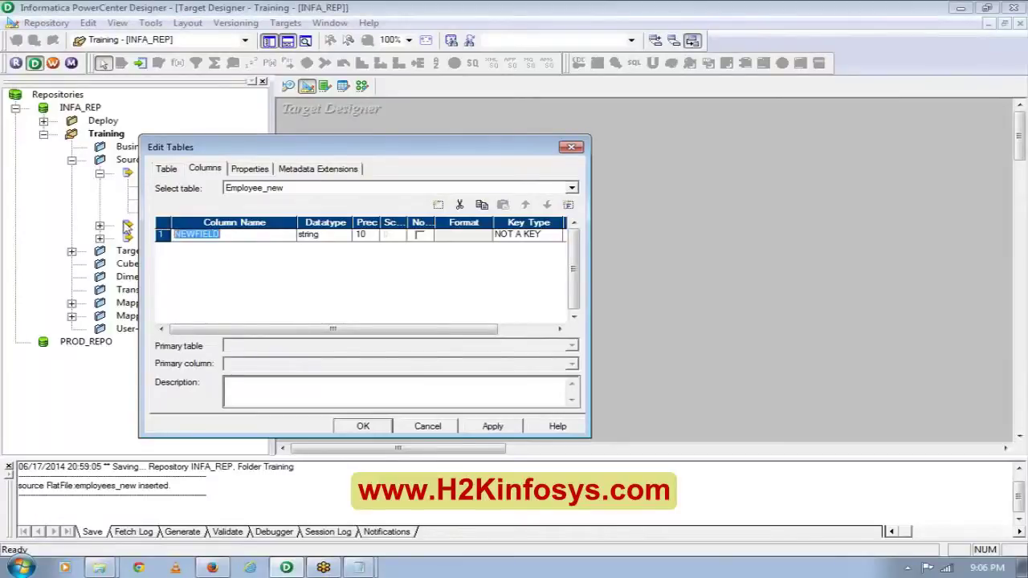
pyautogui.write('EMP_ID')
# - Add a second column named EMP_FULL_NAME to the Employee_new target table
pyautogui.click(440, 206)
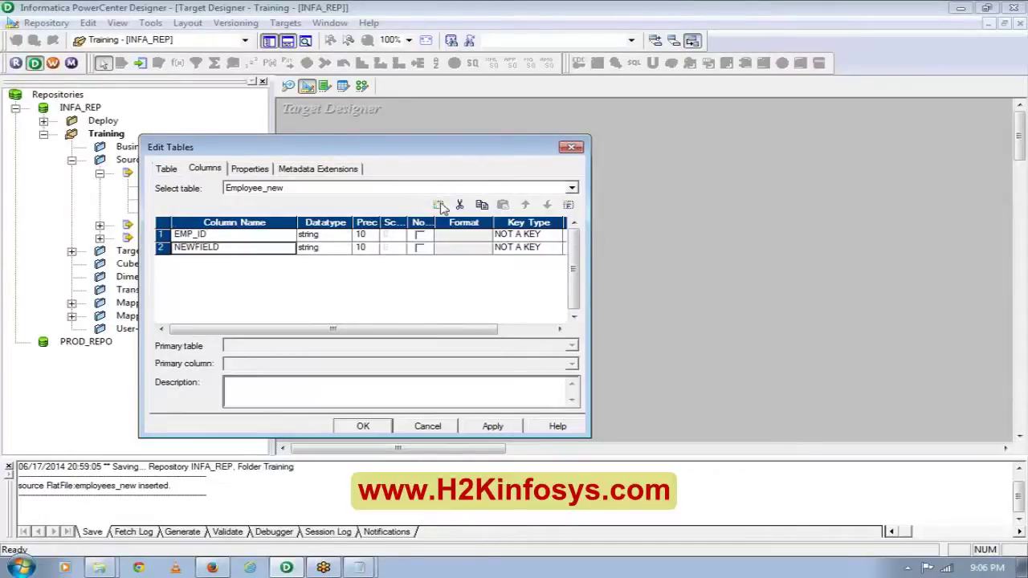
pyautogui.click(226, 249)
pyautogui.doubleClick(217, 248)
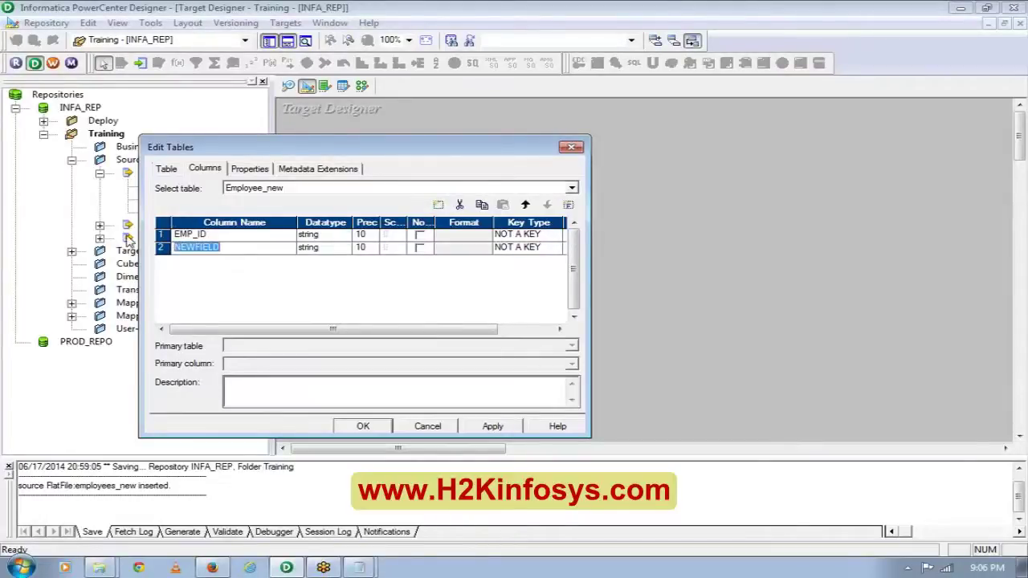
pyautogui.write('EMP_FULL')
pyautogui.press('BackSpace')
pyautogui.write('_NAME')
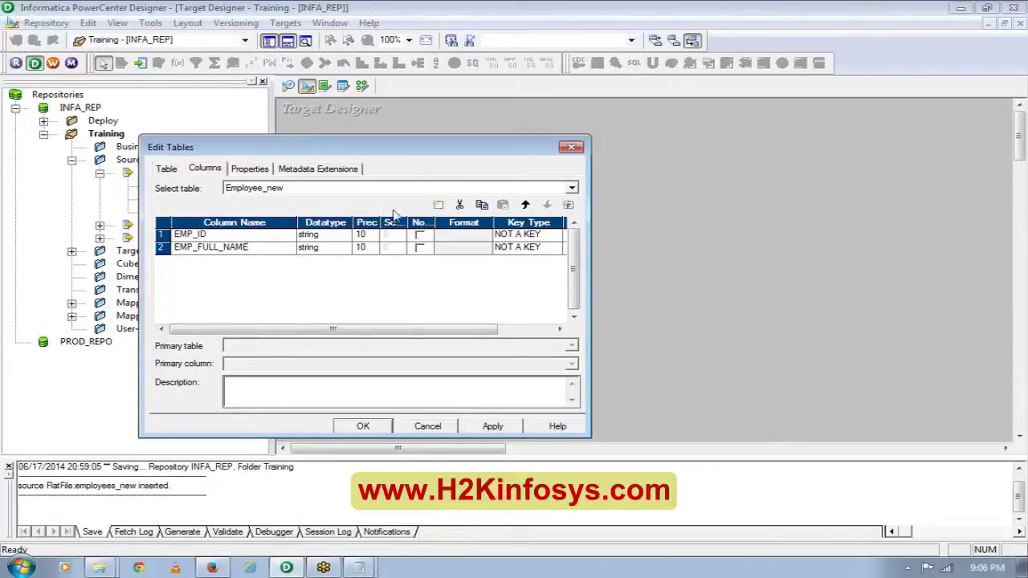
# - Add a third column named NET_SALARY and a fourth column named DEPARTMENT_ID to the Employee_new target
pyautogui.click(437, 205)
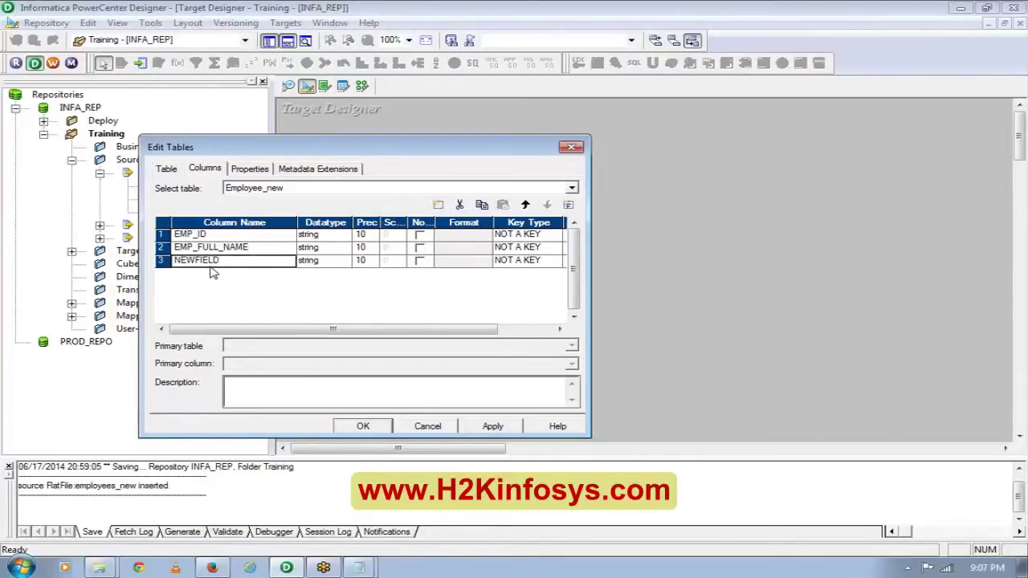
pyautogui.moveTo(218, 260); pyautogui.dragTo(173, 260)
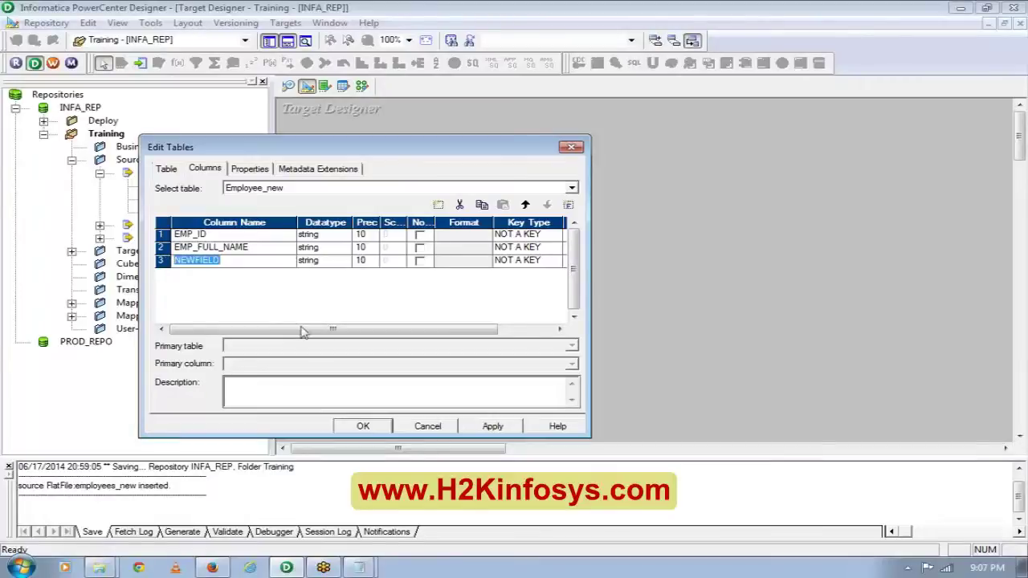
pyautogui.write('SALA')
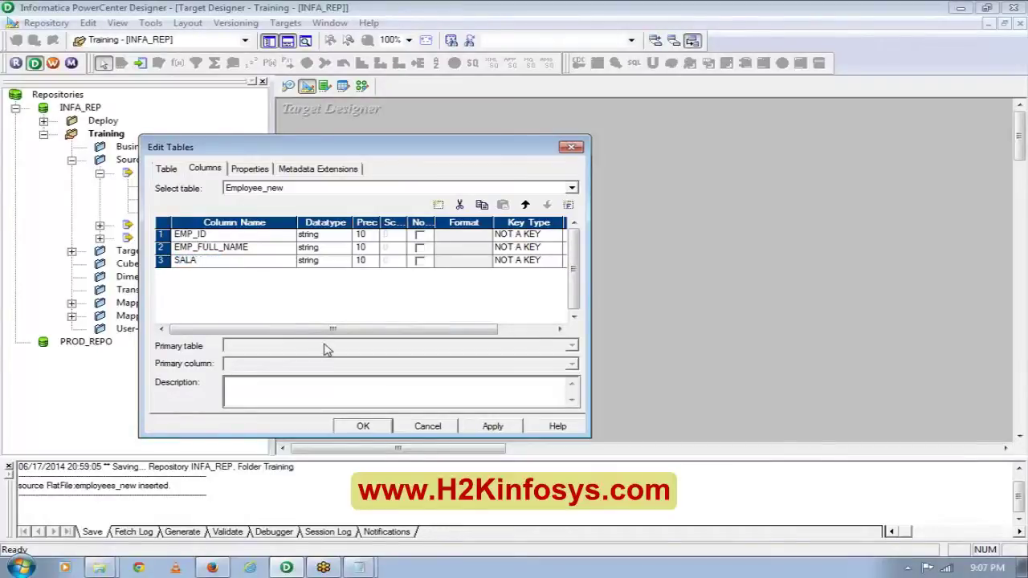
pyautogui.write('RY')
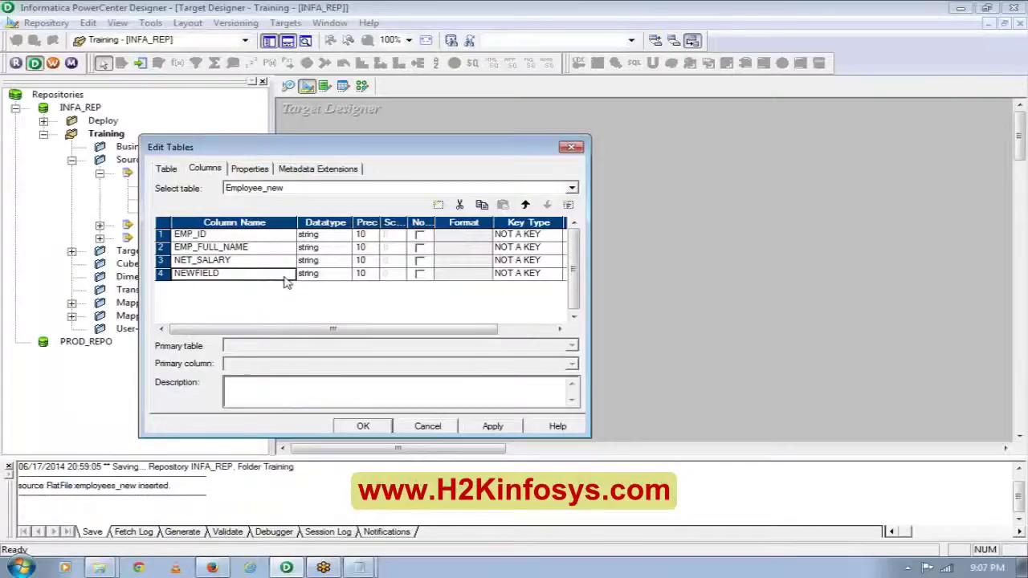
pyautogui.moveTo(220, 273); pyautogui.dragTo(149, 269)
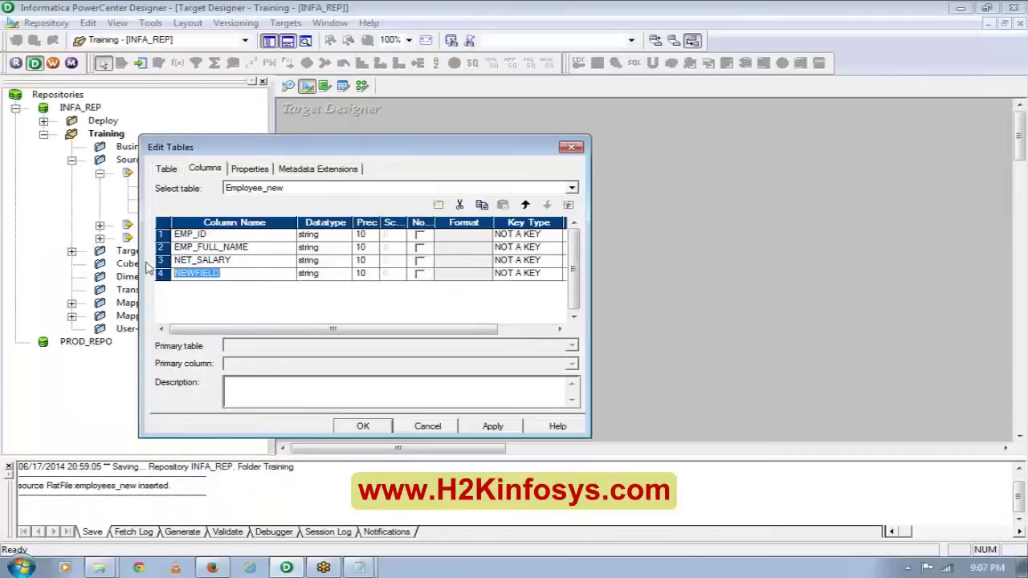
pyautogui.write('DEPARTMENT')
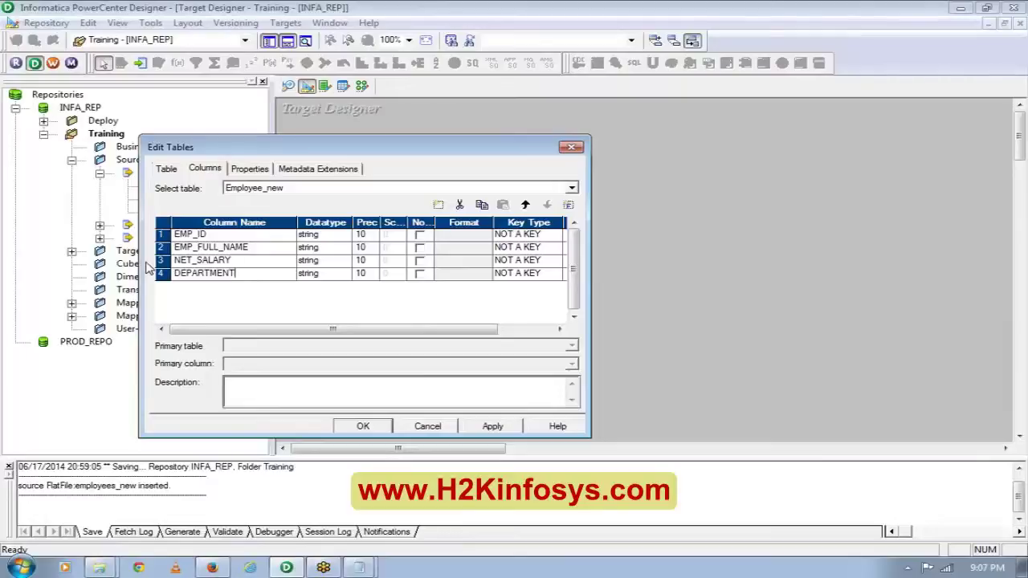
pyautogui.write('_ID')
# - Set the precision to 5 for EMP_ID, 40 for EMP_FULL_NAME, and 10 for DEPARTMENT_ID, and apply the column changes
pyautogui.click(371, 235)
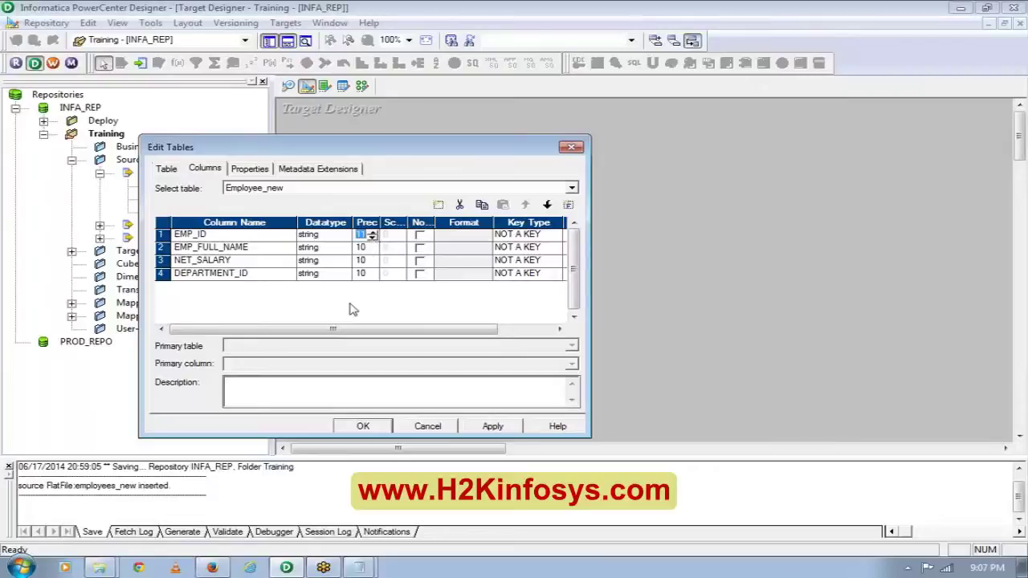
pyautogui.write('5')
pyautogui.click(373, 249)
pyautogui.click(372, 244)
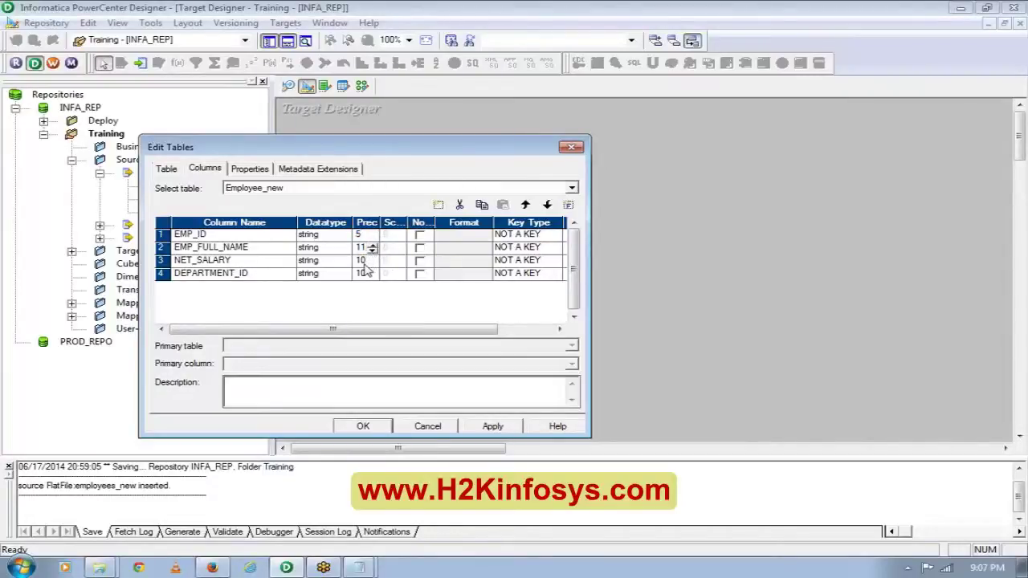
pyautogui.press('BackSpace')
pyautogui.press('BackSpace')
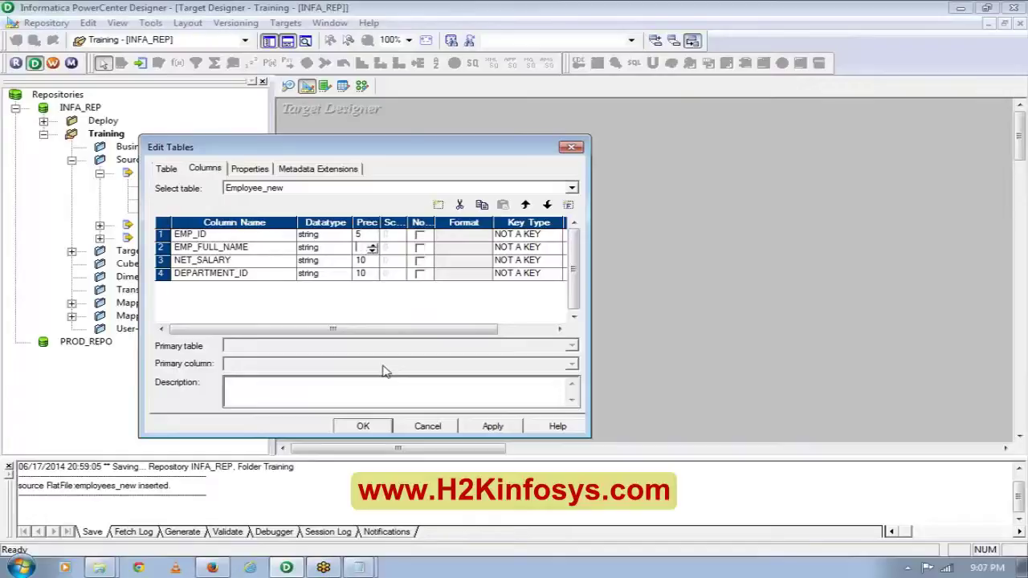
pyautogui.write('40')
pyautogui.click(363, 273)
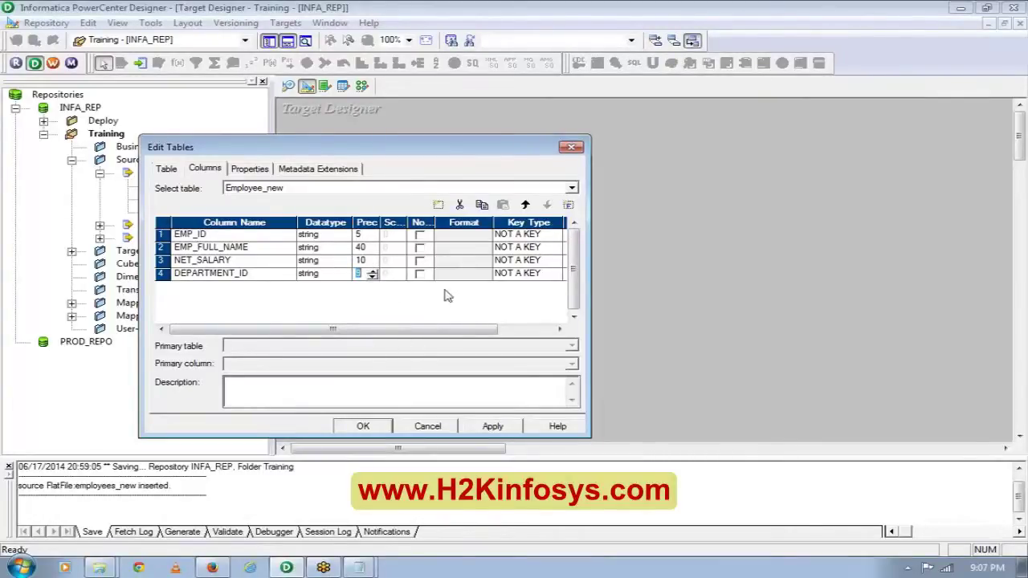
pyautogui.write('10')
pyautogui.click(490, 426)
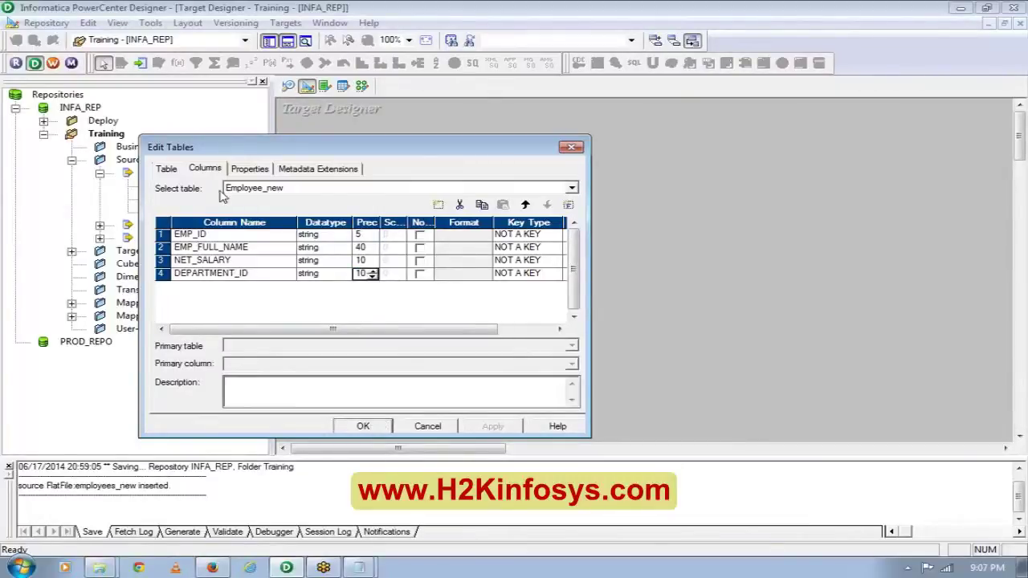
# - Set the Employee_new flat file format to Fixed width, apply it, and save the target
pyautogui.click(170, 172)
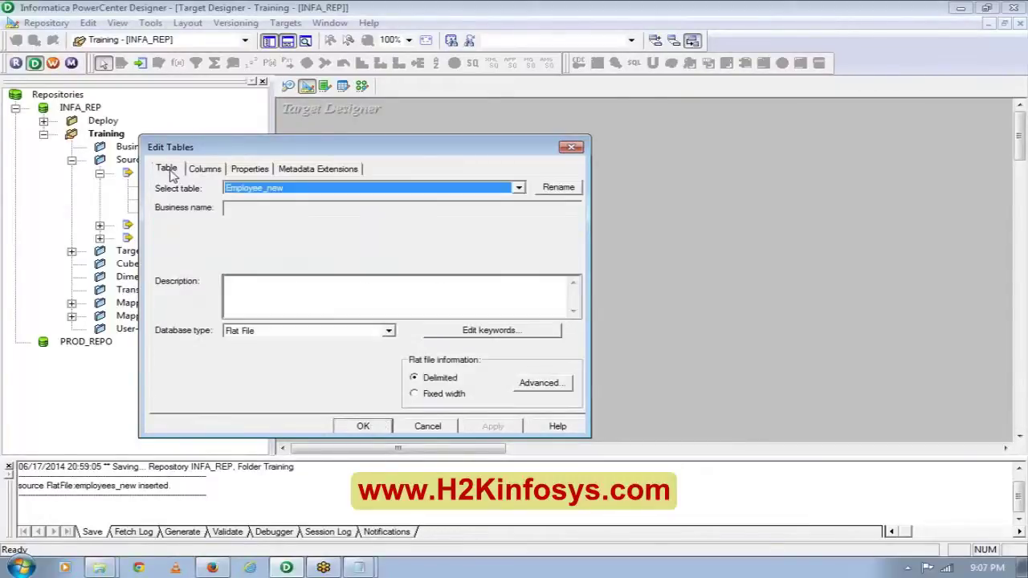
pyautogui.click(413, 394)
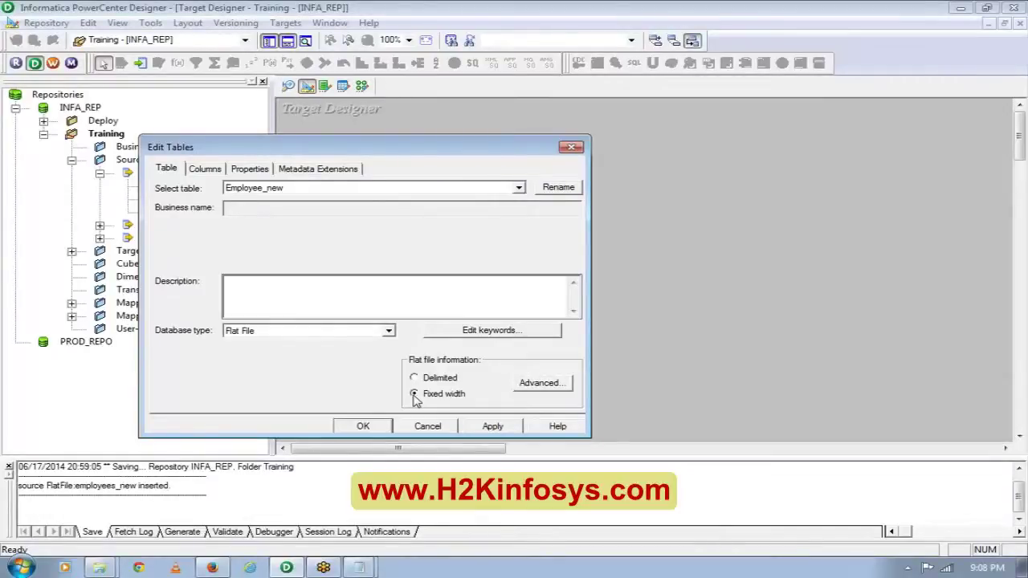
pyautogui.click(490, 427)
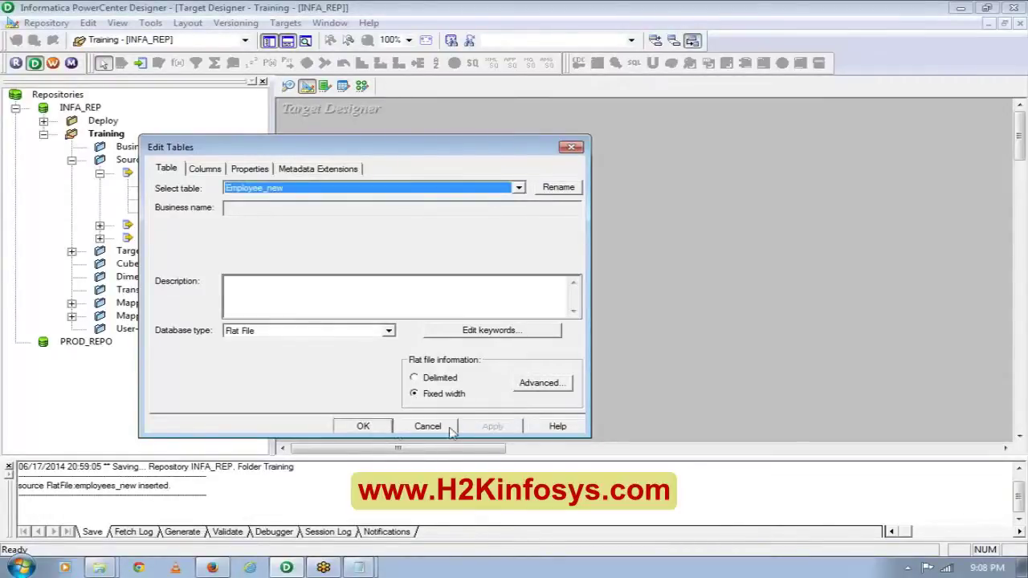
pyautogui.click(384, 426)
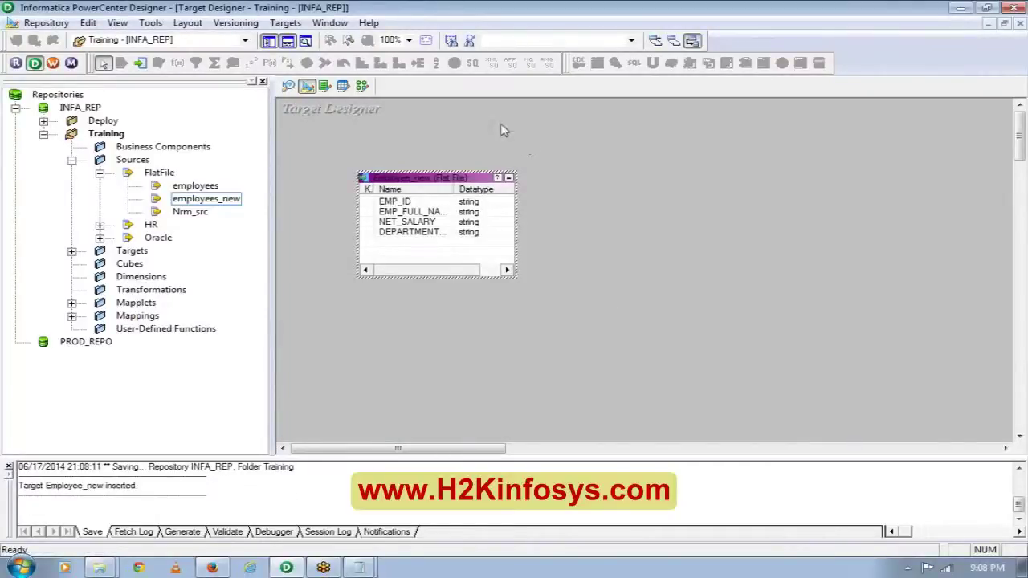
# - Switch to the Source Analyzer and collapse the employees_new source to an icon
pyautogui.click(290, 86)
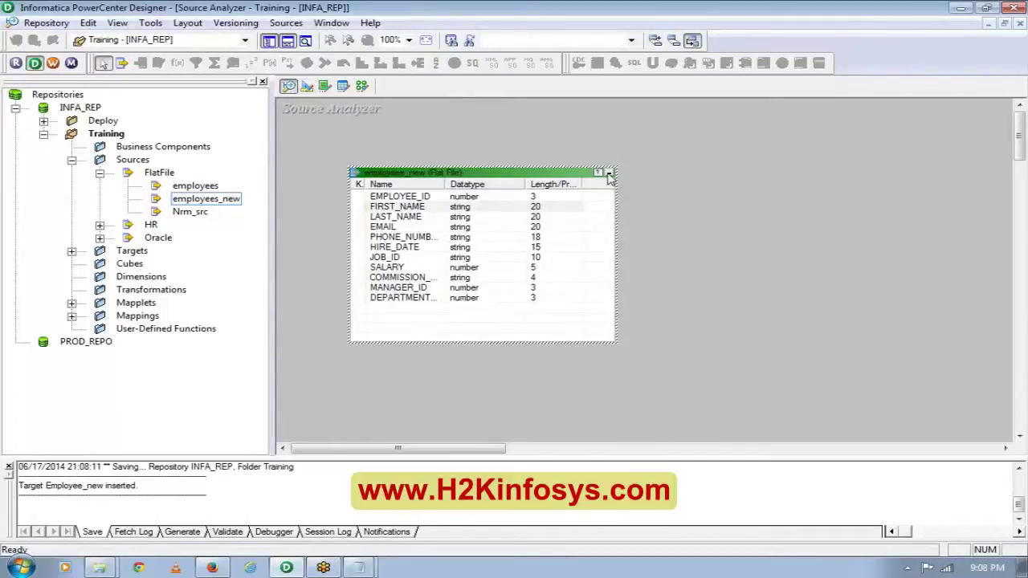
pyautogui.click(608, 174)
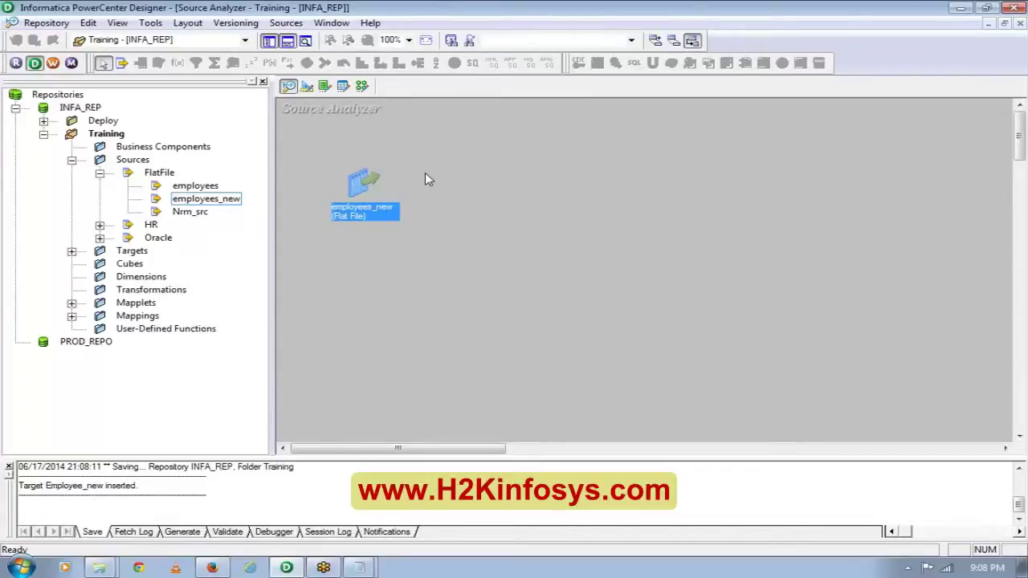
pyautogui.click(287, 24)
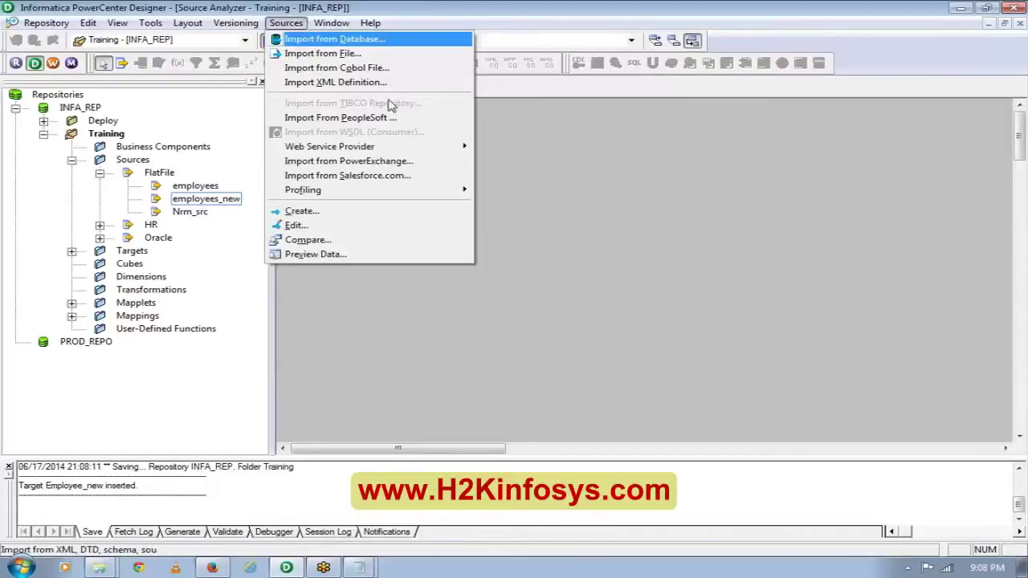
pyautogui.click(640, 175)
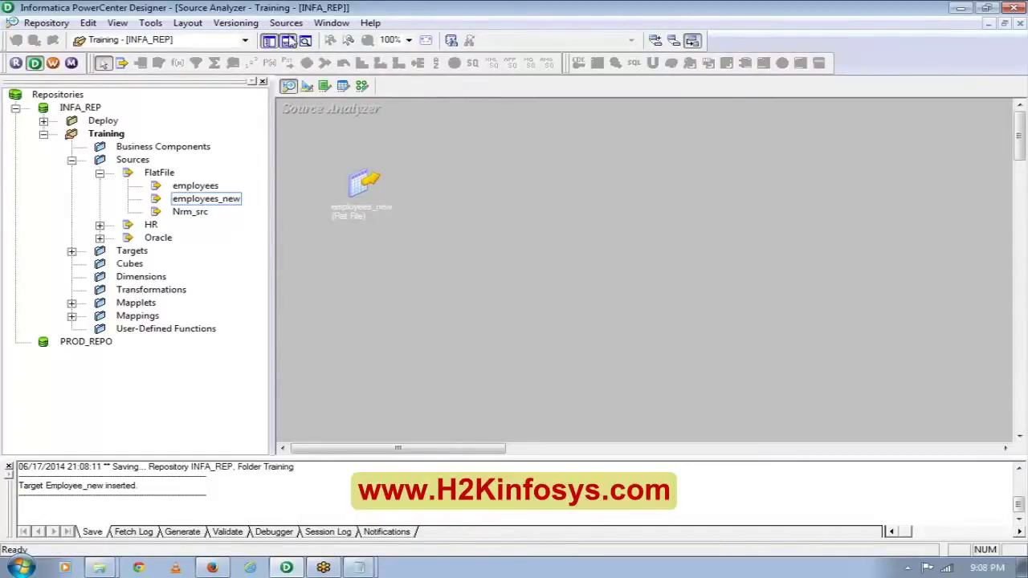
# - Create a source named file_test with the Flat File database type
pyautogui.click(283, 23)
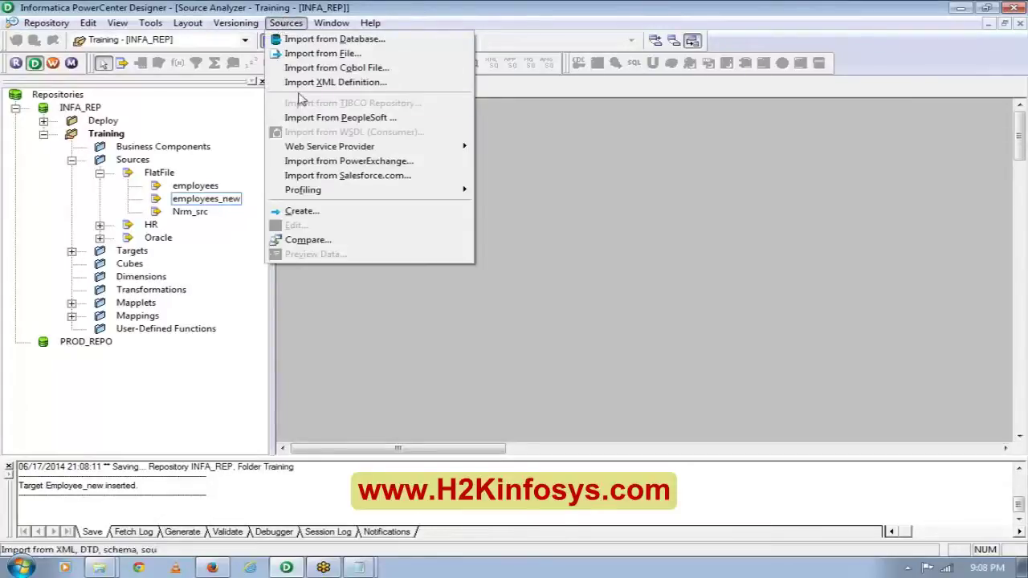
pyautogui.click(305, 211)
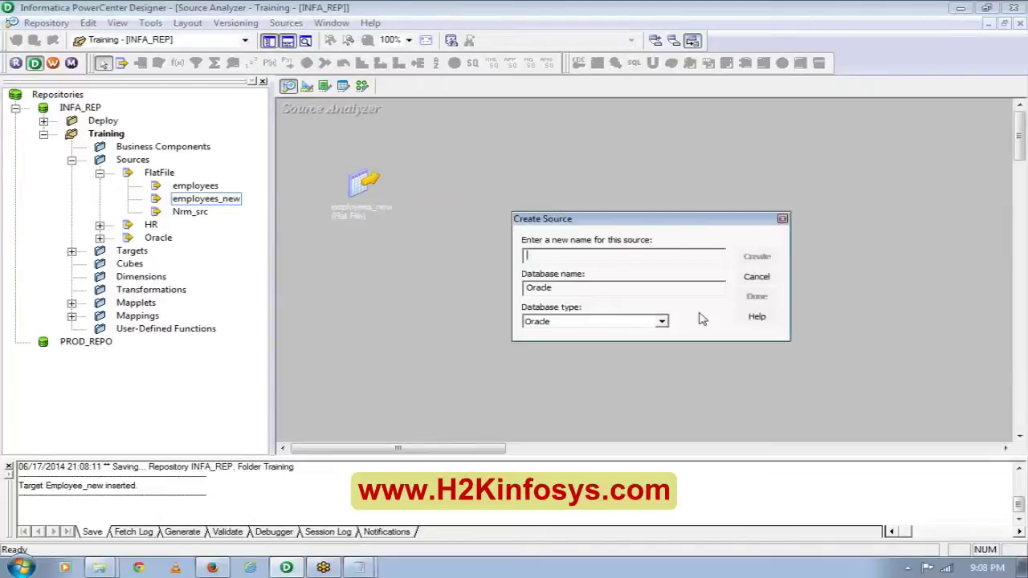
pyautogui.write('file_test')
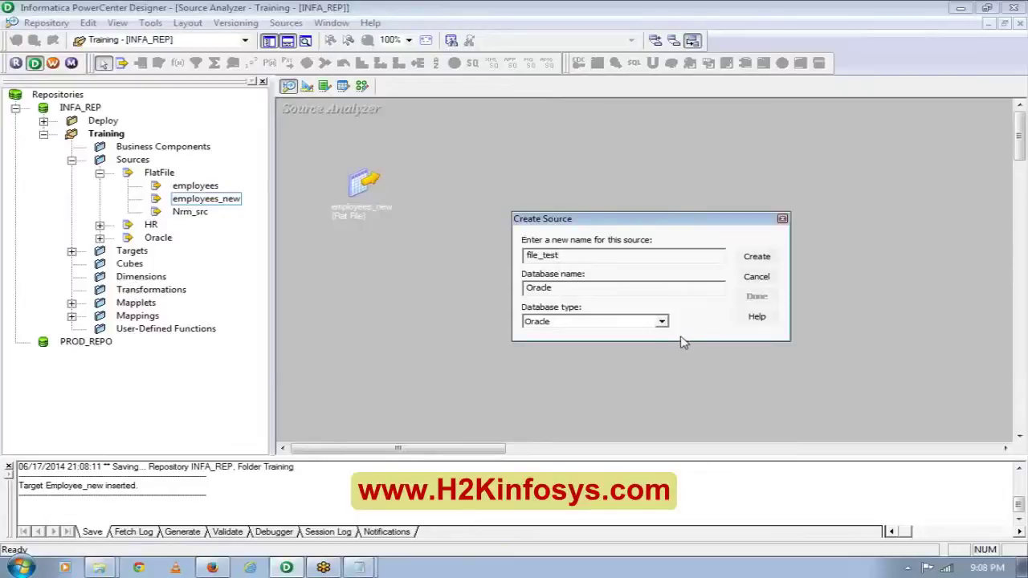
pyautogui.click(661, 322)
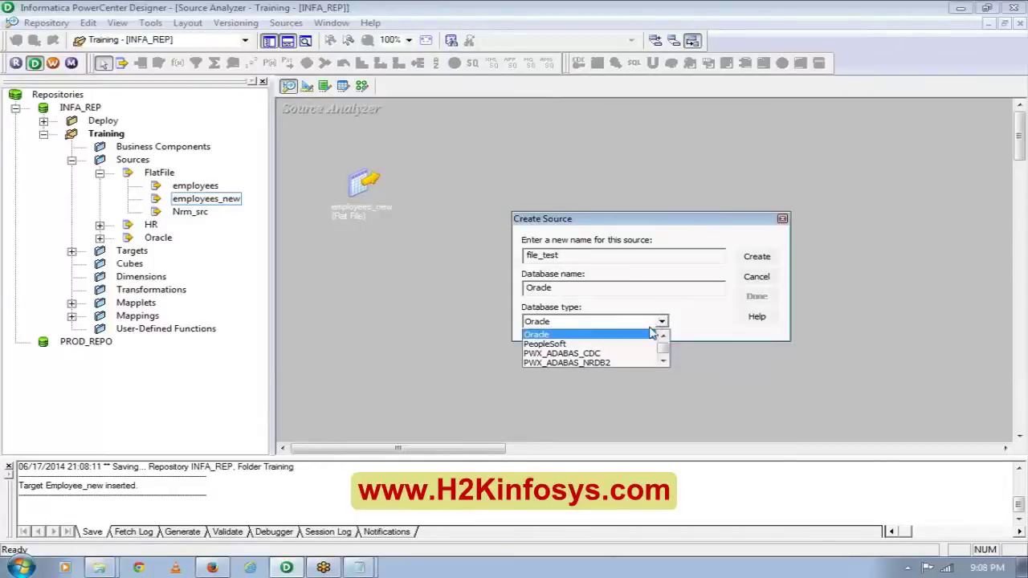
pyautogui.click(663, 337)
pyautogui.click(664, 341)
pyautogui.click(662, 336)
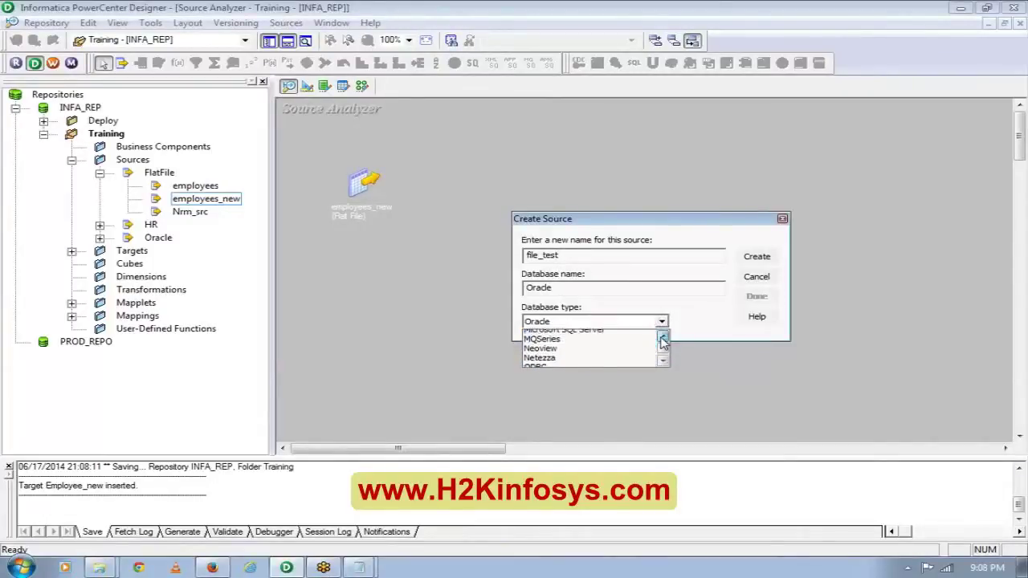
pyautogui.click(662, 336)
pyautogui.click(663, 337)
pyautogui.click(663, 337)
pyautogui.click(641, 344)
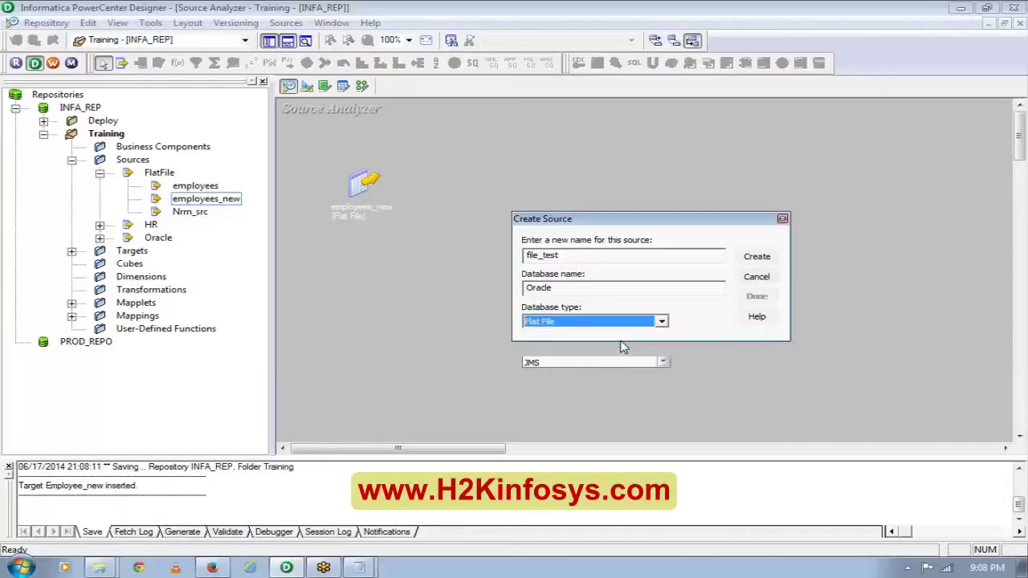
pyautogui.click(763, 260)
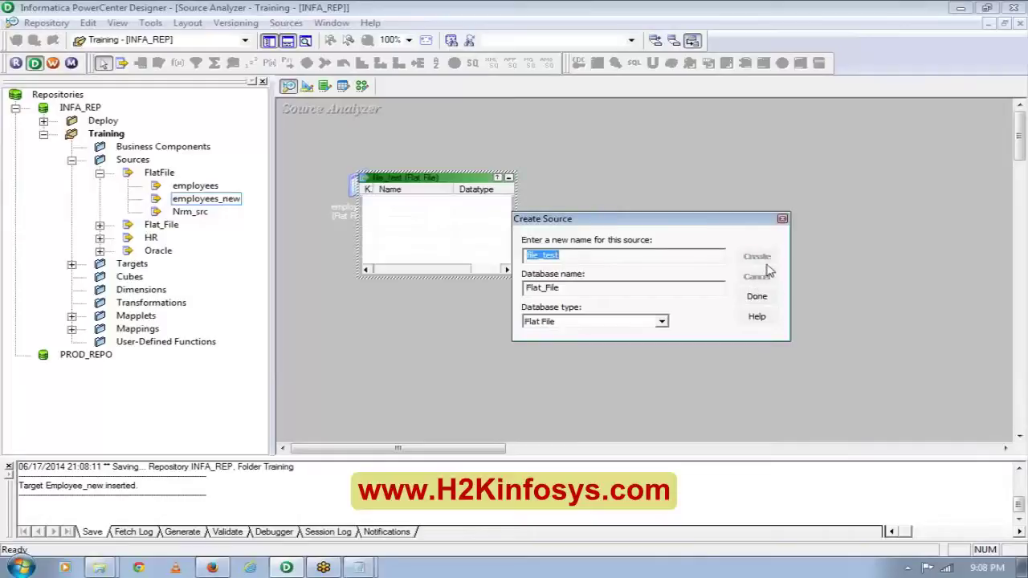
pyautogui.click(782, 219)
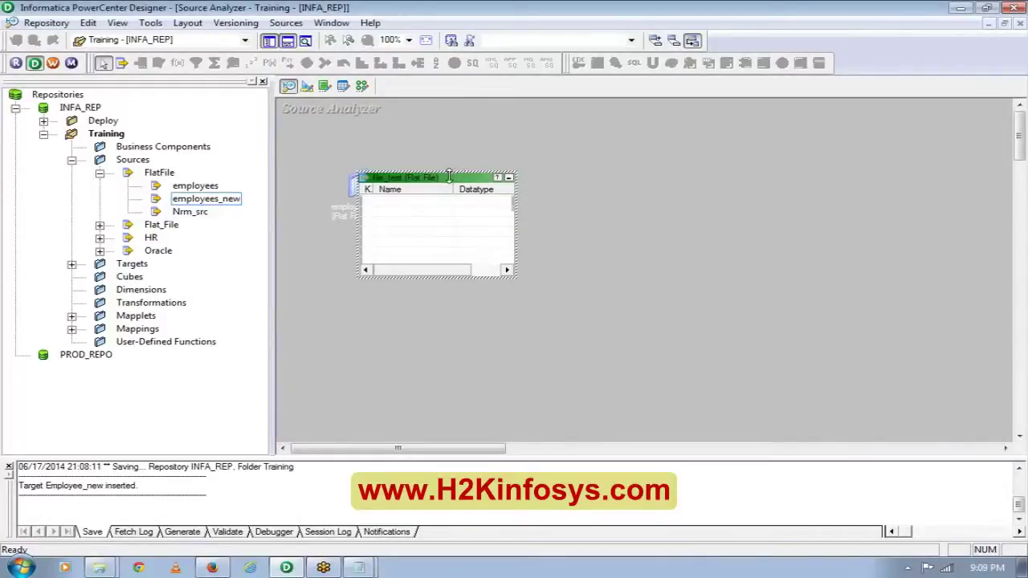
# - Move the file_test source clear of employees_new and add five new columns with default names to it
pyautogui.moveTo(451, 170); pyautogui.dragTo(498, 238)
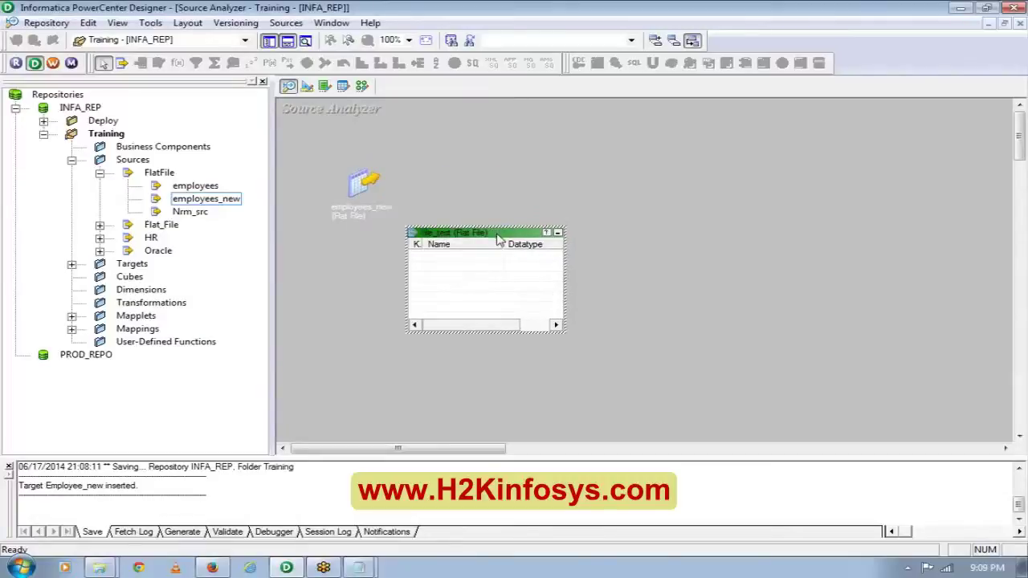
pyautogui.doubleClick(471, 270)
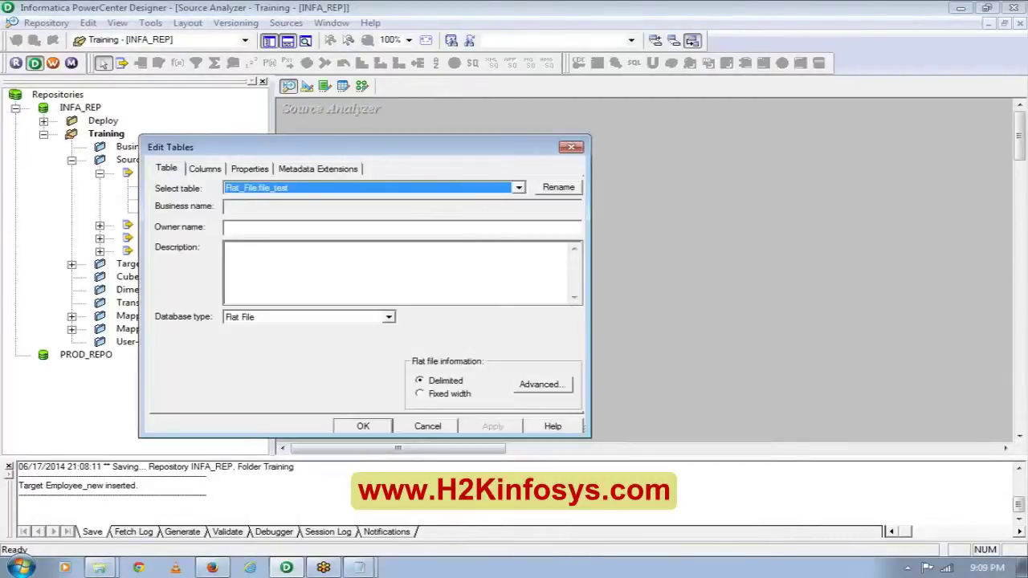
pyautogui.click(214, 170)
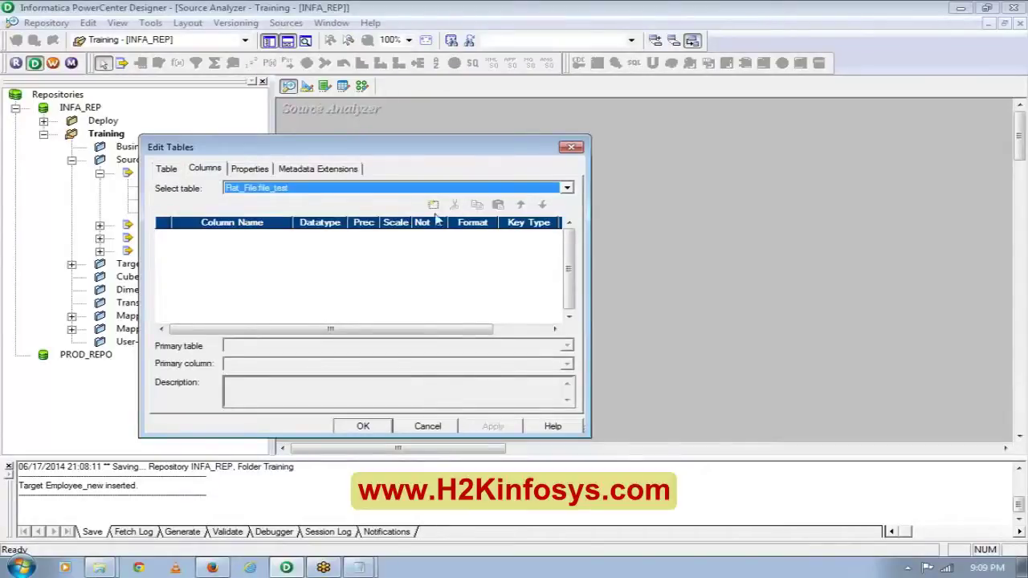
pyautogui.click(434, 204)
pyautogui.click(434, 204)
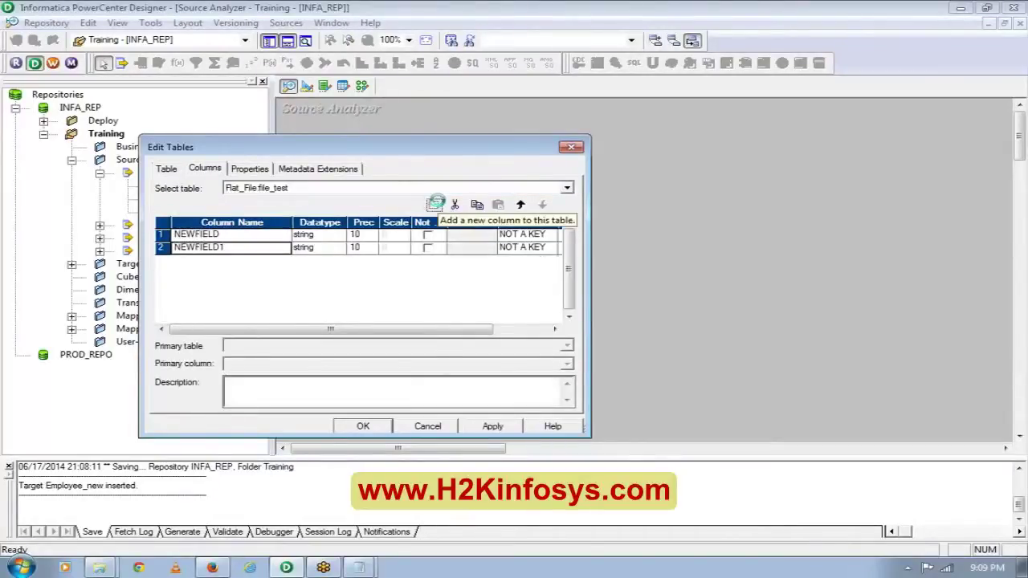
pyautogui.click(433, 204)
pyautogui.click(434, 204)
pyautogui.click(433, 204)
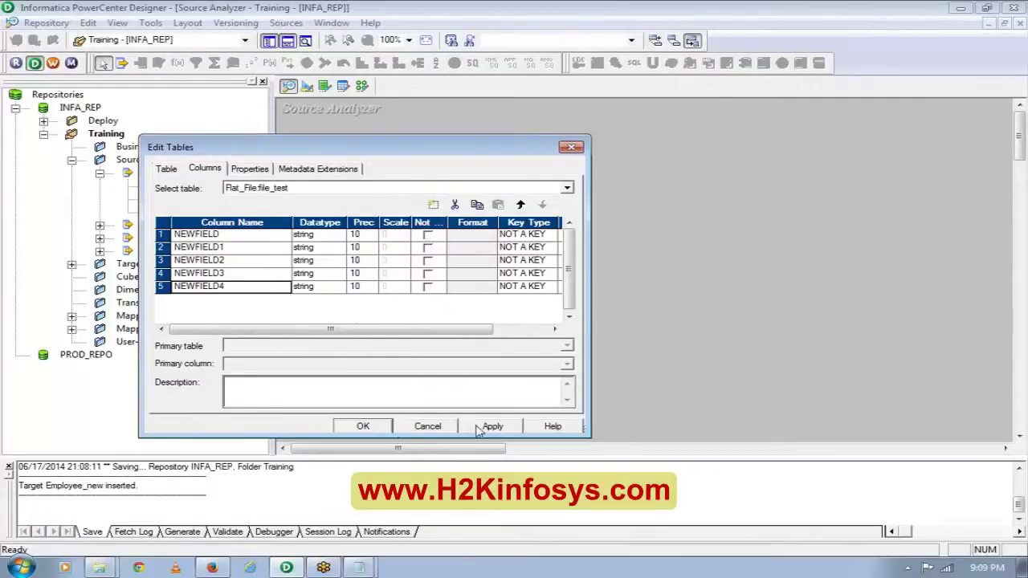
pyautogui.click(383, 428)
pyautogui.click(502, 355)
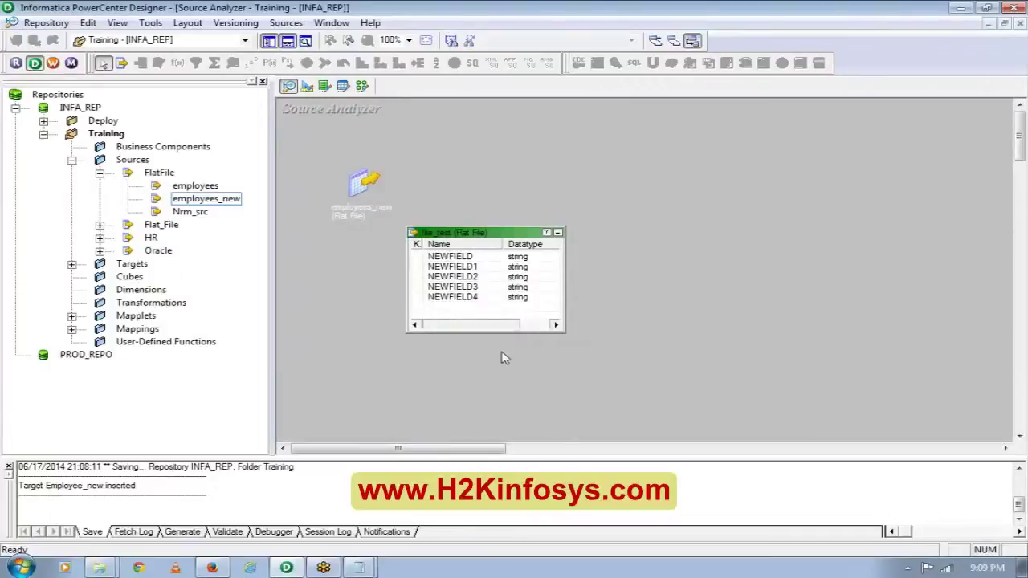
pyautogui.click(306, 87)
pyautogui.click(288, 86)
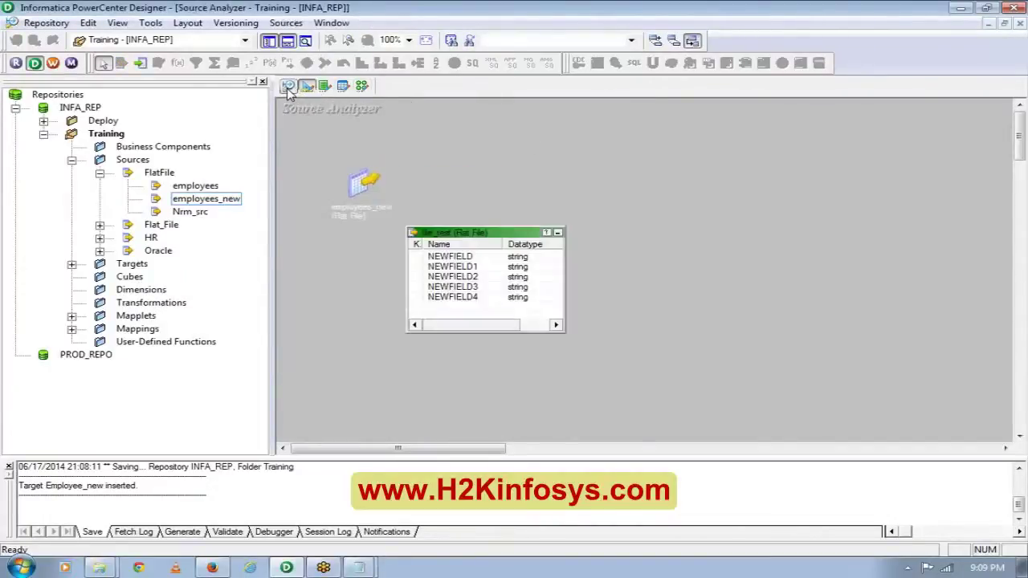